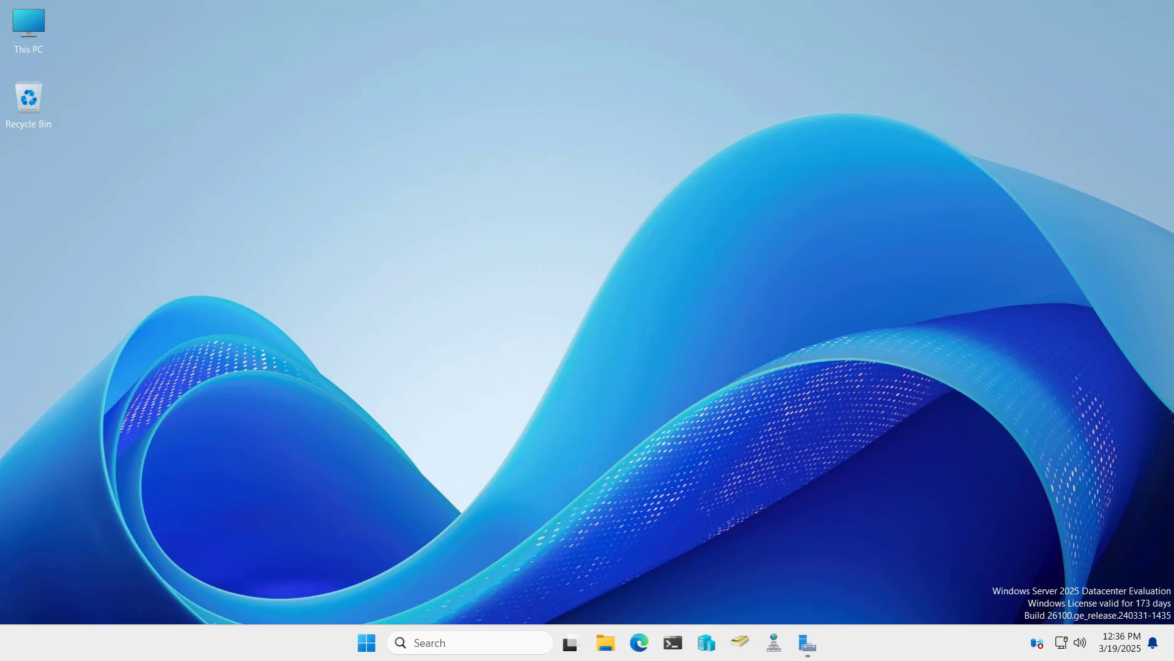
- Launch Group Policy Management from Server Manager's Tools menu
{"action": "left_click", "coordinate": [803, 643]}
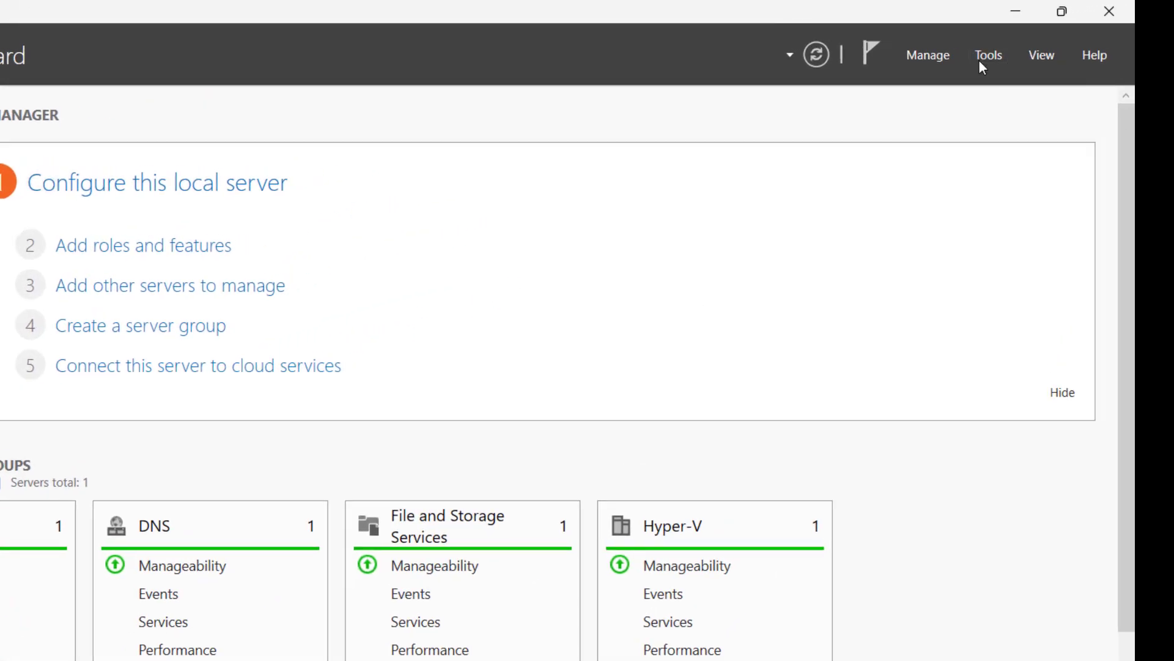
{"action": "left_click", "coordinate": [981, 60]}
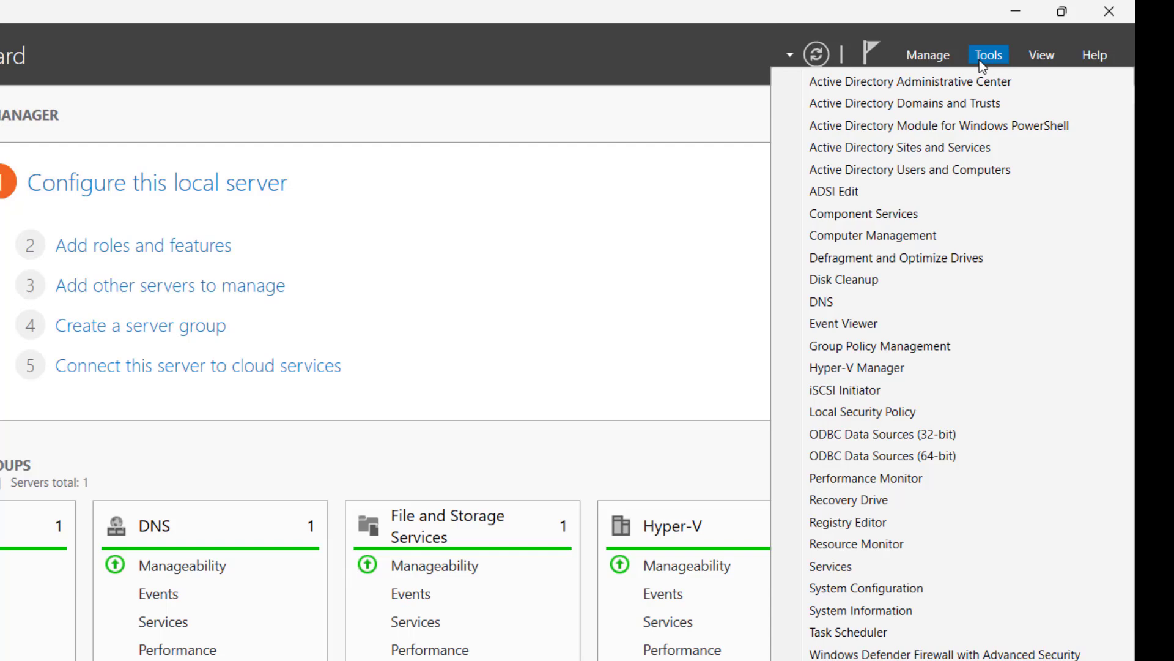
{"action": "left_click", "coordinate": [880, 346]}
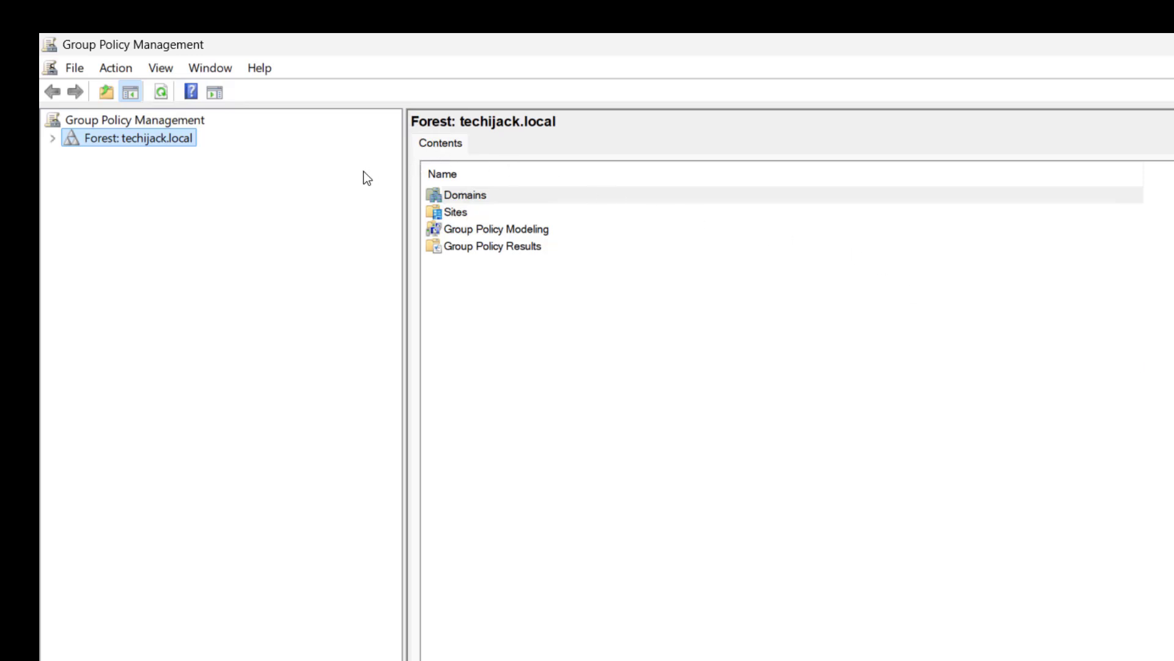
- Expand the forest, Domains and techijack.local, then bring up Default Domain Policy's actions
{"action": "left_click", "coordinate": [53, 138]}
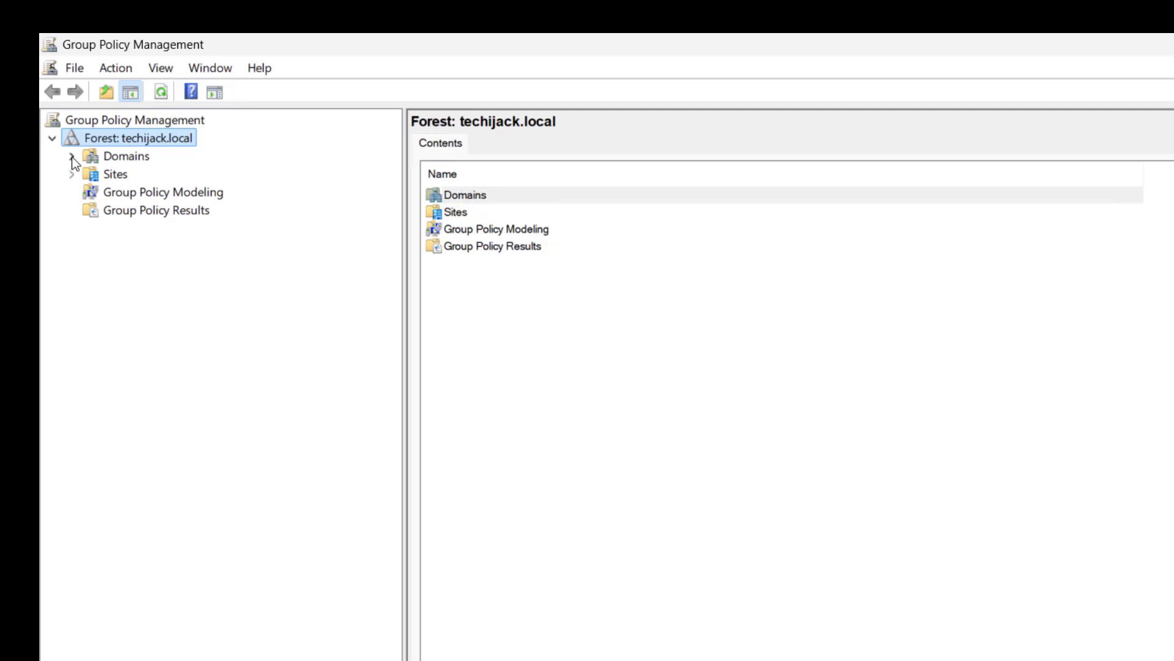
{"action": "left_click", "coordinate": [72, 156]}
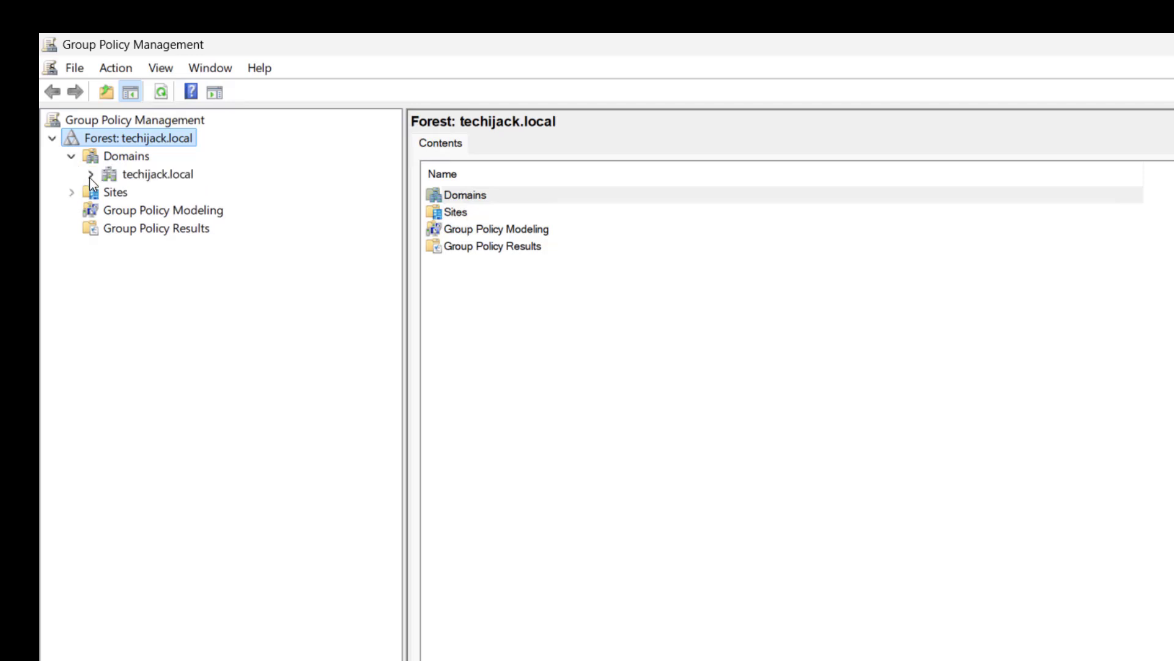
{"action": "left_click", "coordinate": [91, 174]}
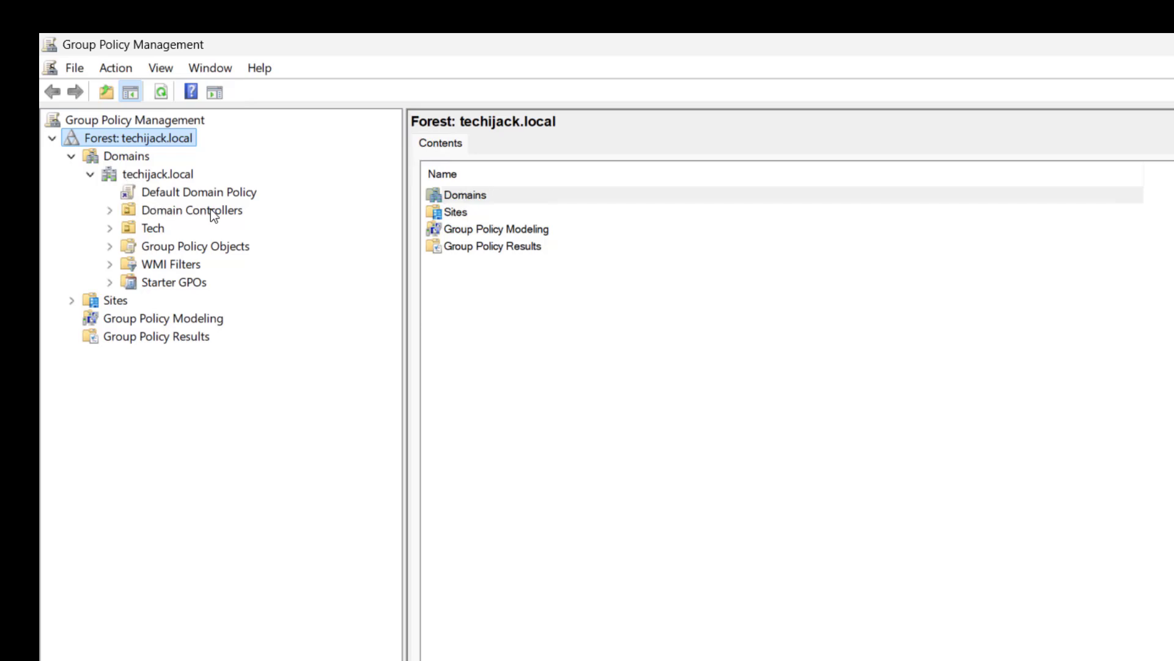
{"action": "right_click", "coordinate": [172, 196]}
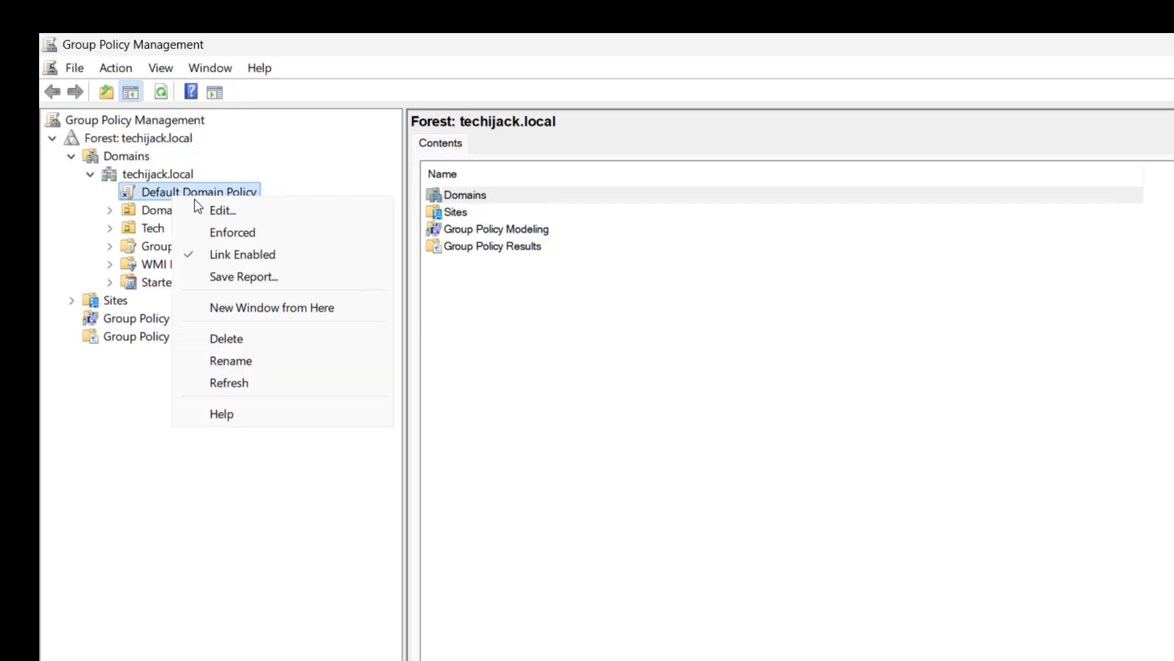
- Edit Default Domain Policy and expand Policies, Windows Settings and Security Settings to Account Policies
{"action": "left_click", "coordinate": [222, 209]}
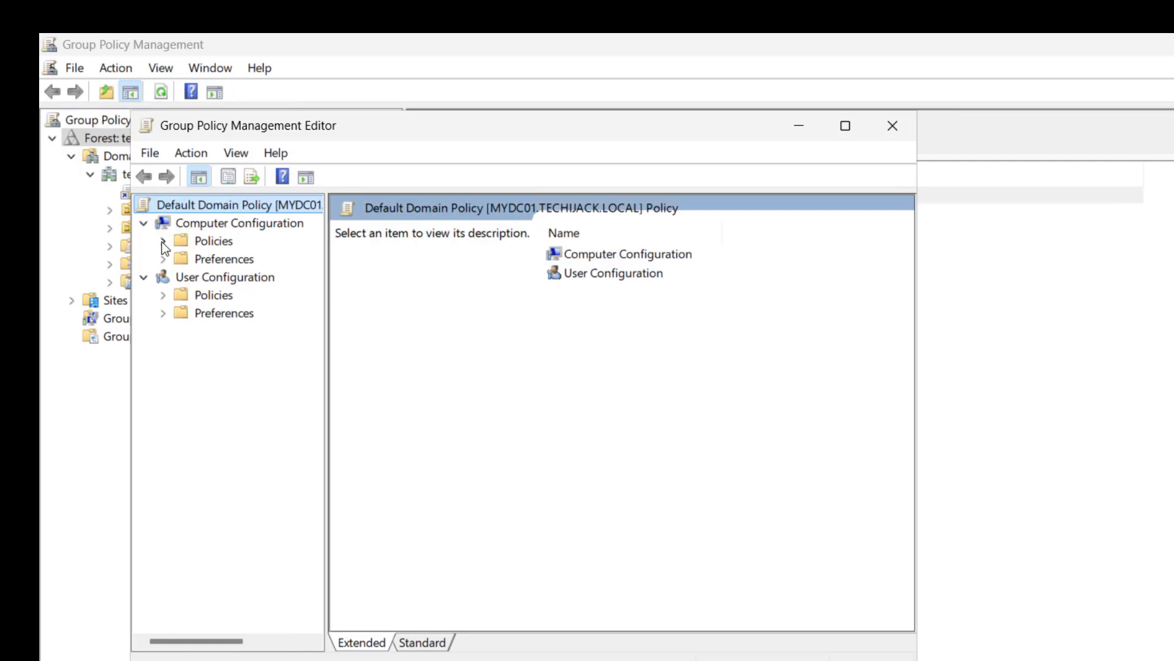
{"action": "left_click", "coordinate": [162, 242]}
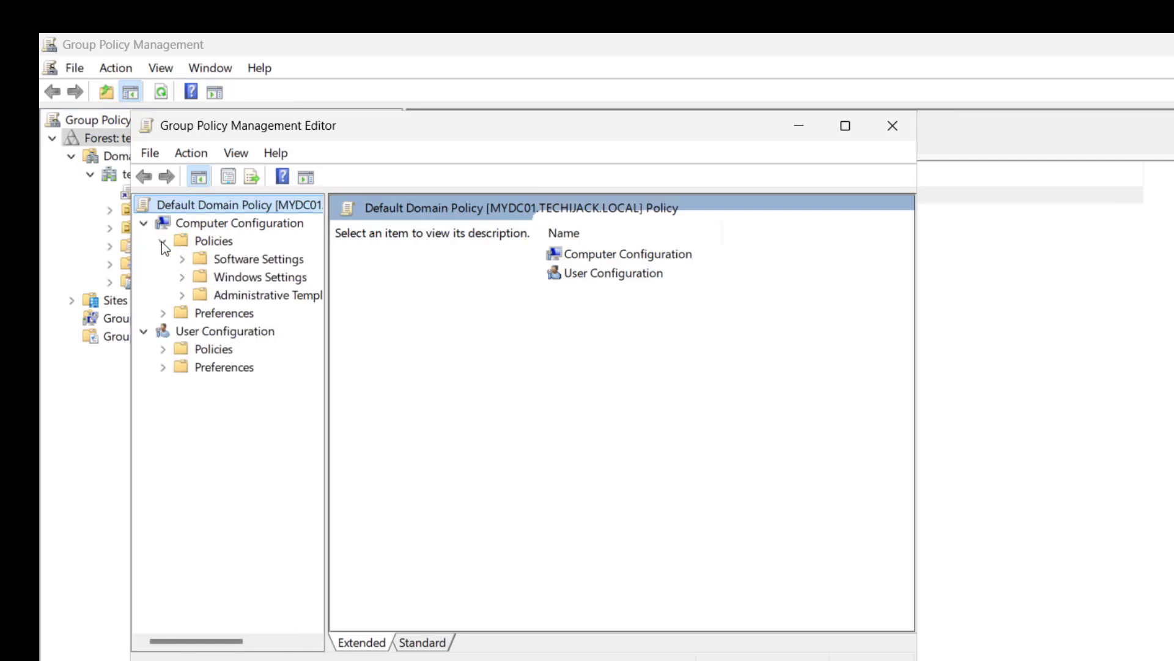
{"action": "left_click", "coordinate": [184, 279]}
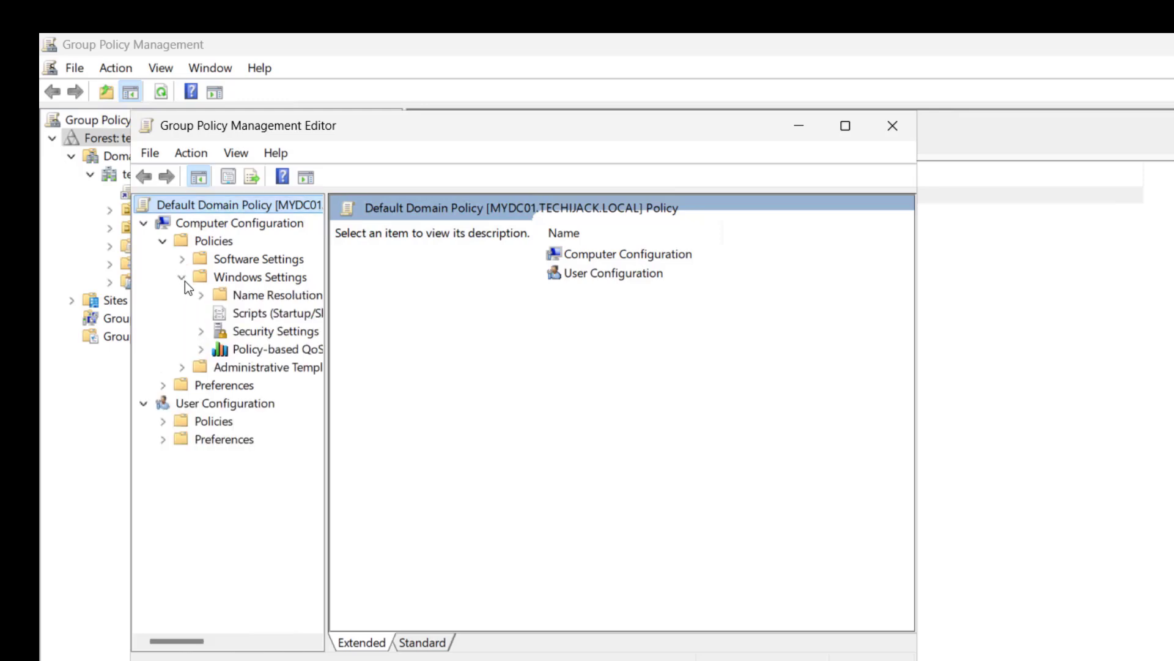
{"action": "left_click", "coordinate": [200, 331]}
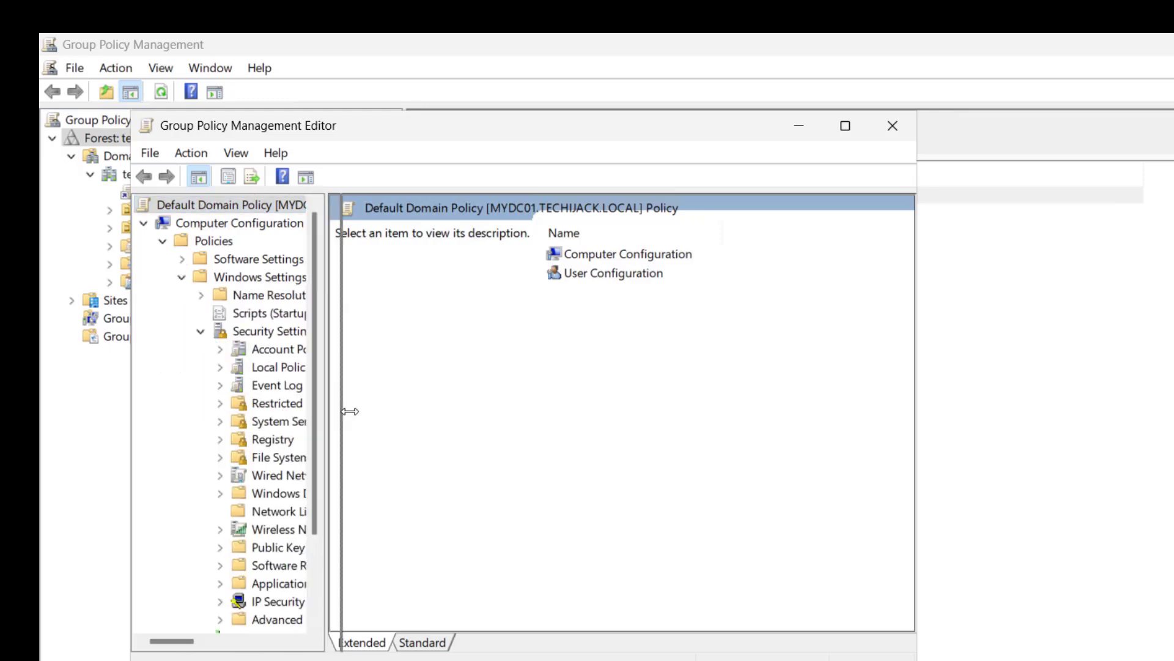
{"action": "left_click_drag", "start_coordinate": [327, 412], "coordinate": [432, 412]}
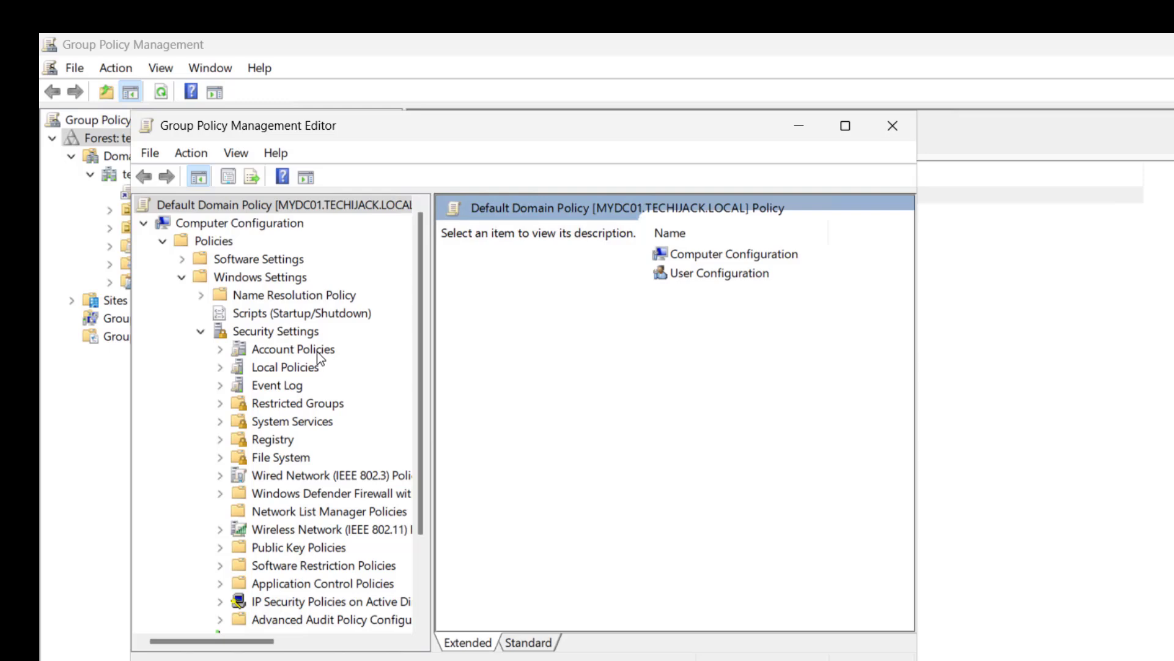
{"action": "left_click", "coordinate": [316, 352]}
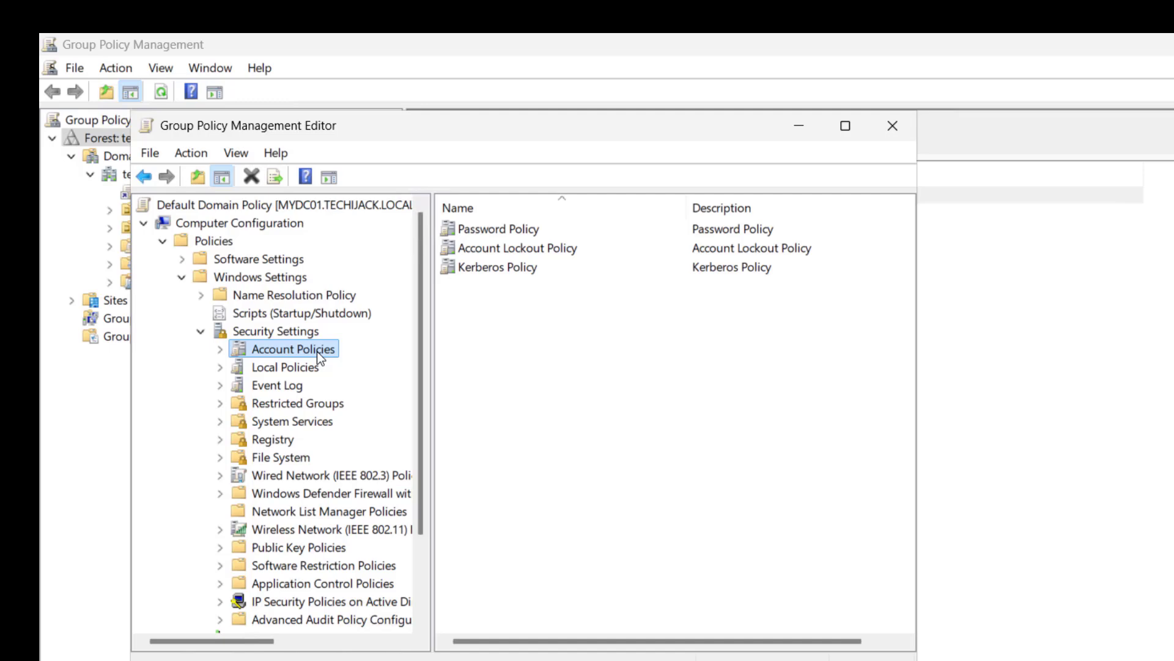
- Show the Password Policy settings, including Enforce password history and Maximum password age
{"action": "left_click", "coordinate": [220, 349]}
{"action": "left_click", "coordinate": [304, 366]}
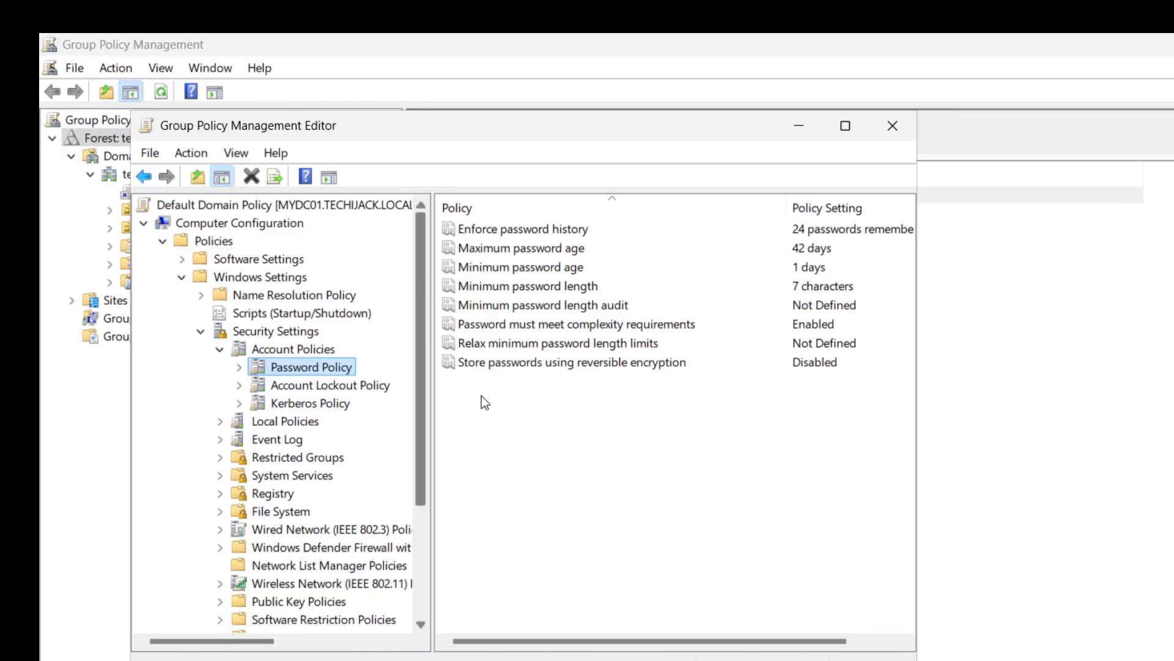
{"action": "left_click", "coordinate": [519, 229]}
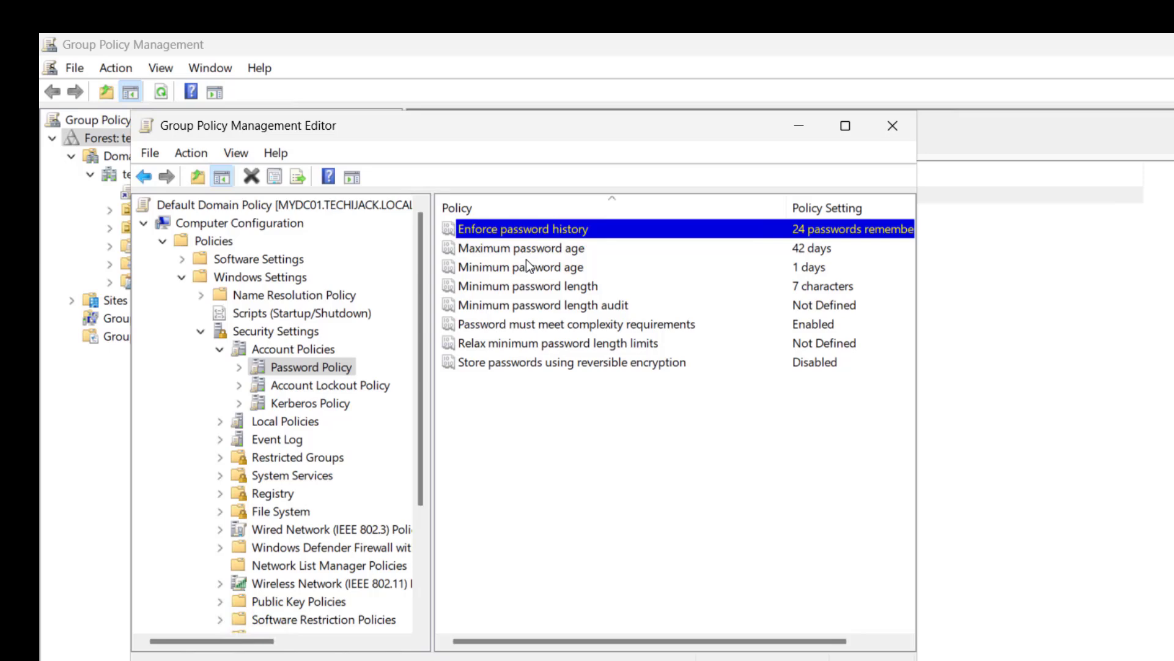
{"action": "left_click", "coordinate": [523, 251]}
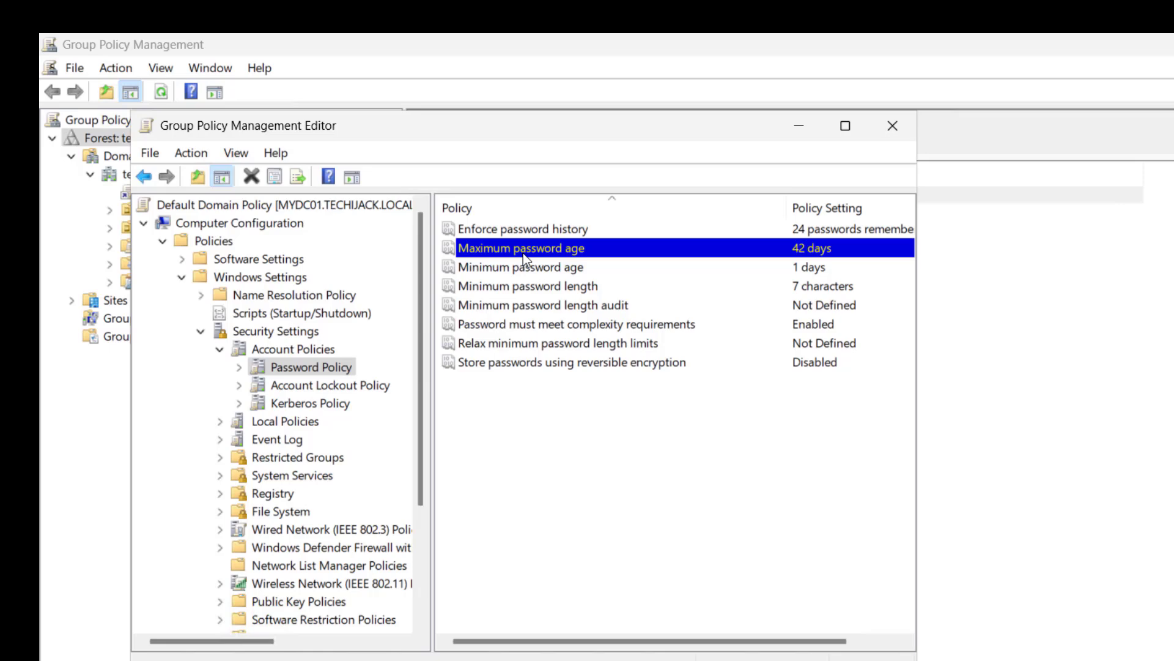
- Change Maximum password age from 42 to 90 days
{"action": "double_click", "coordinate": [523, 253]}
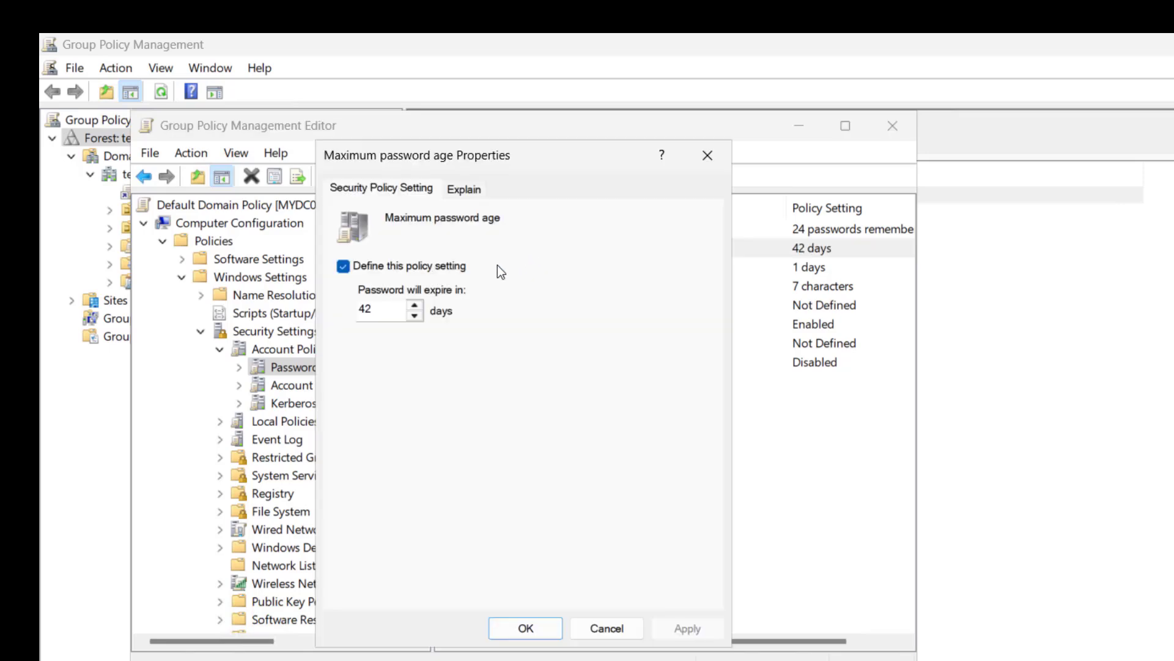
{"action": "double_click", "coordinate": [371, 311]}
{"action": "left_click_drag", "start_coordinate": [365, 308], "coordinate": [358, 310]}
{"action": "type", "text": "90"}
{"action": "left_click", "coordinate": [687, 628]}
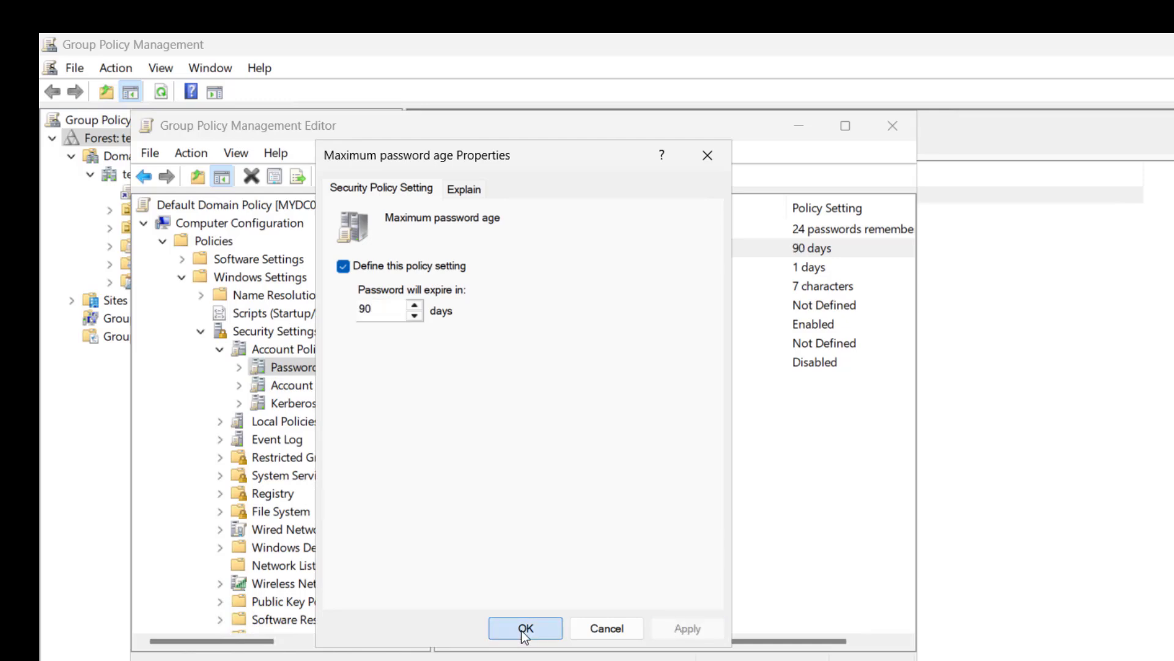
{"action": "left_click", "coordinate": [525, 629]}
{"action": "left_click", "coordinate": [525, 269]}
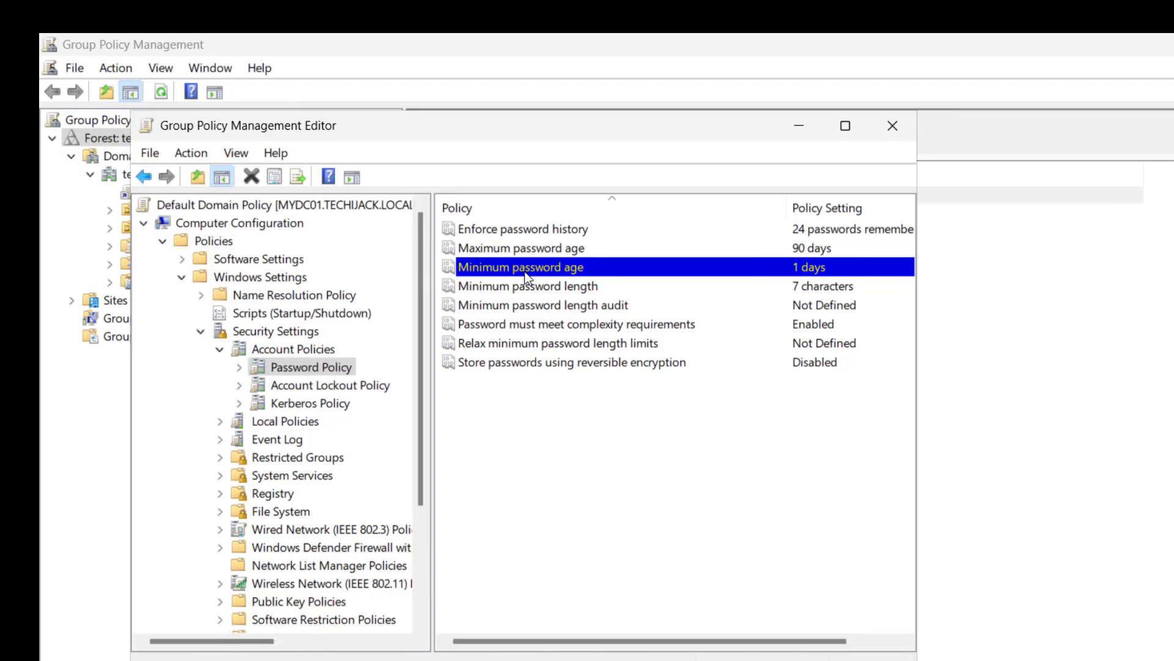
- Review minimum password age (0 days), minimum length, complexity and reversible encryption settings
{"action": "double_click", "coordinate": [525, 275]}
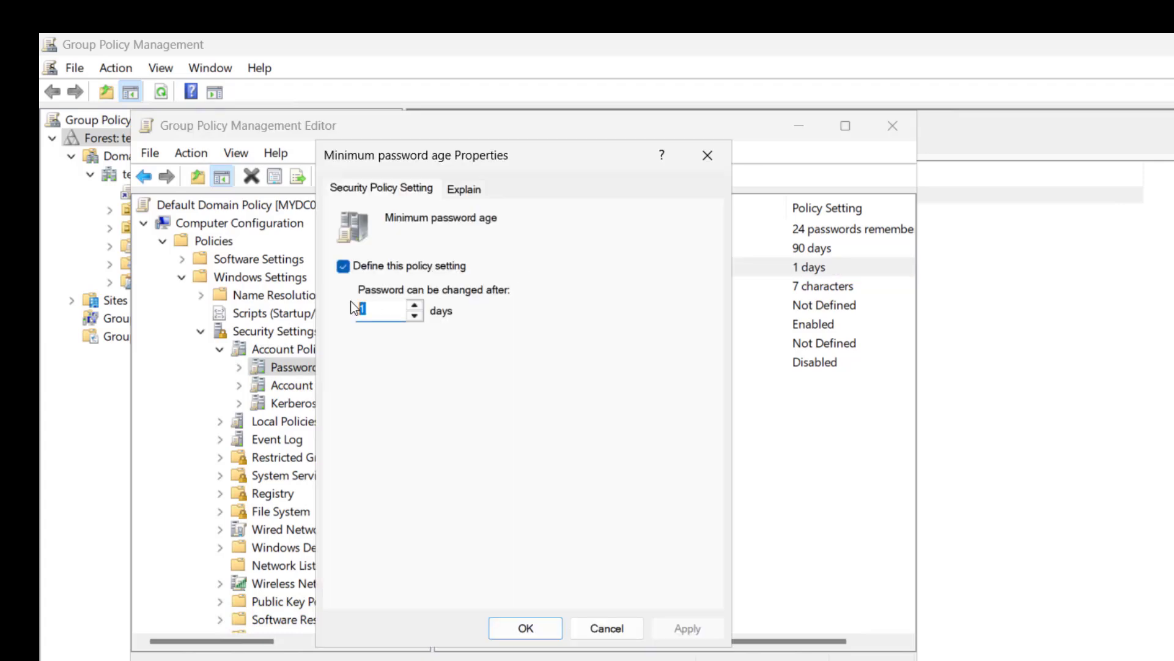
{"action": "type", "text": "0"}
{"action": "left_click", "coordinate": [526, 628]}
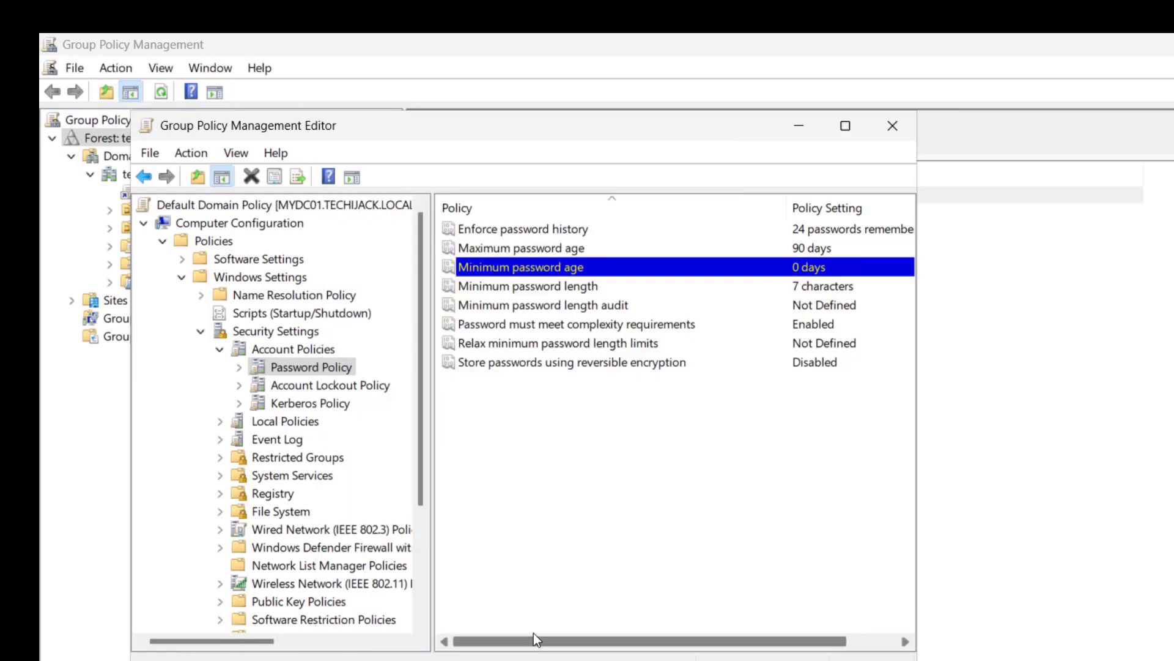
{"action": "left_click", "coordinate": [528, 287]}
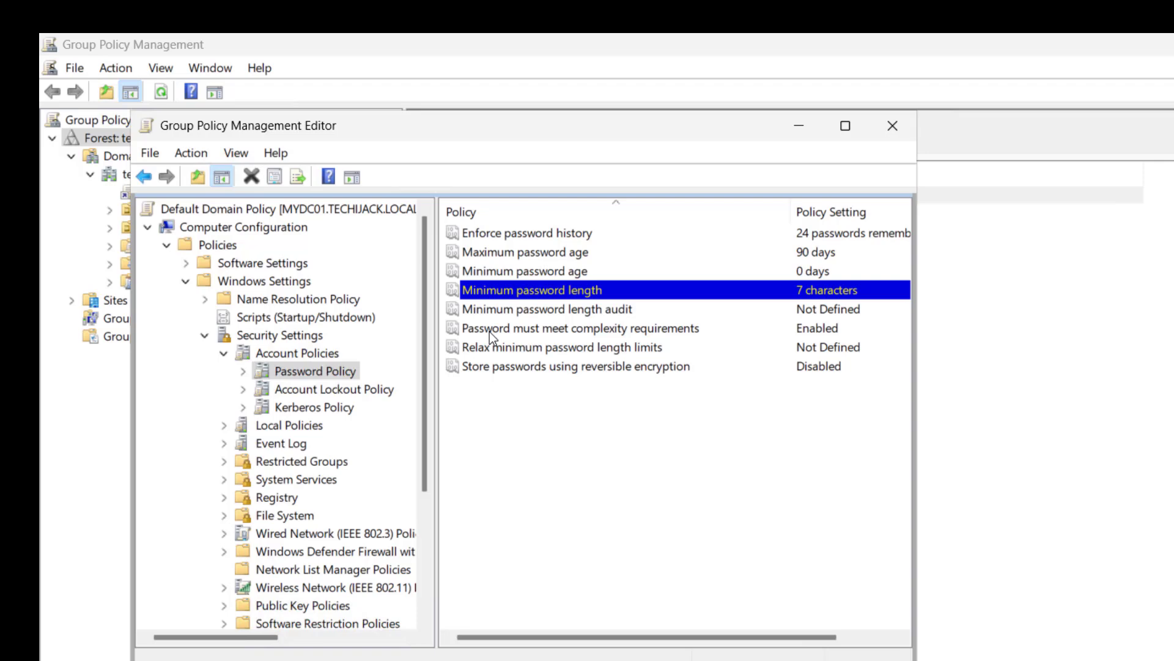
{"action": "left_click", "coordinate": [489, 332]}
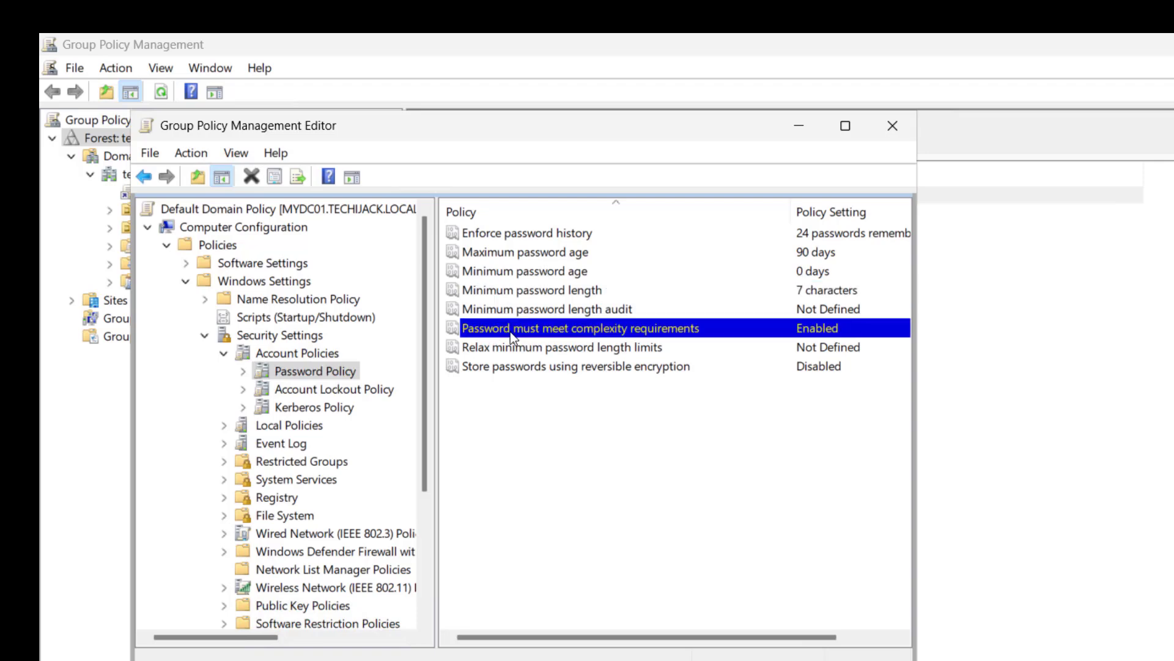
{"action": "left_click", "coordinate": [478, 369]}
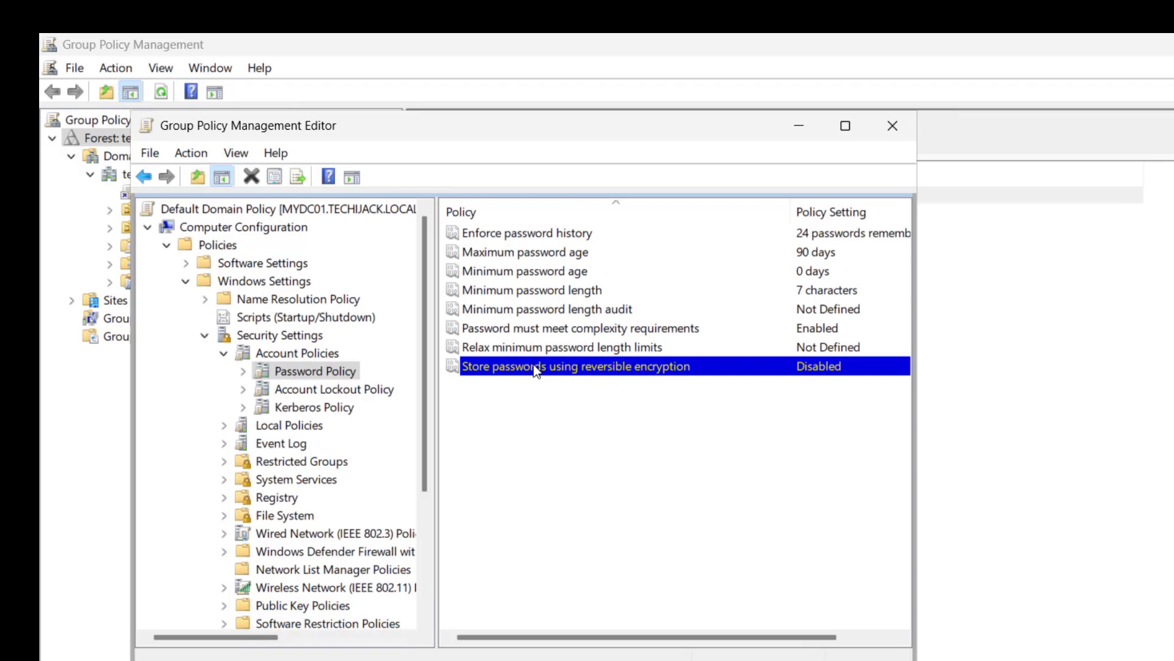
- Define a 15-minute account lockout duration, accepting the suggested threshold and reset values
{"action": "left_click", "coordinate": [350, 391]}
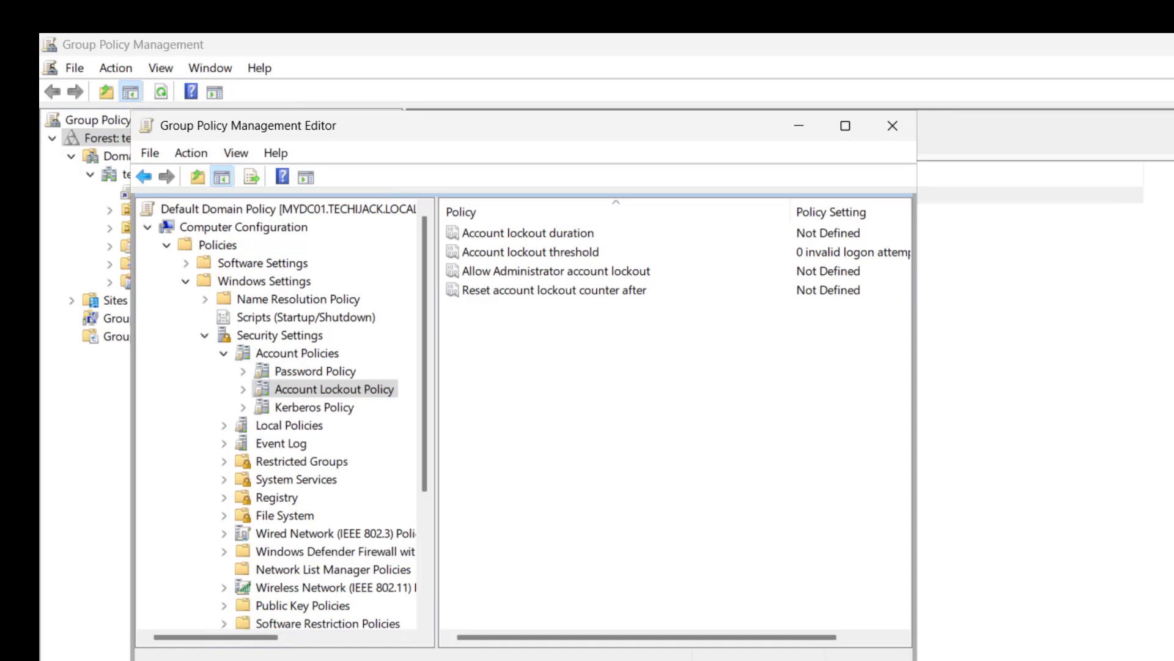
{"action": "double_click", "coordinate": [493, 232]}
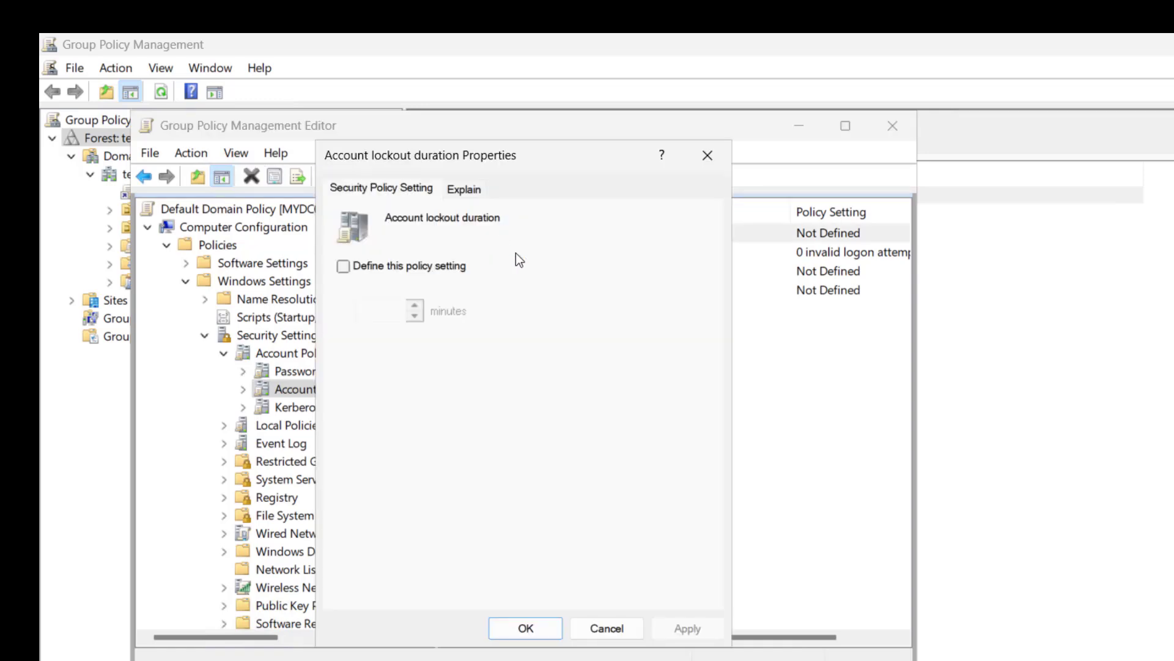
{"action": "left_click", "coordinate": [343, 267]}
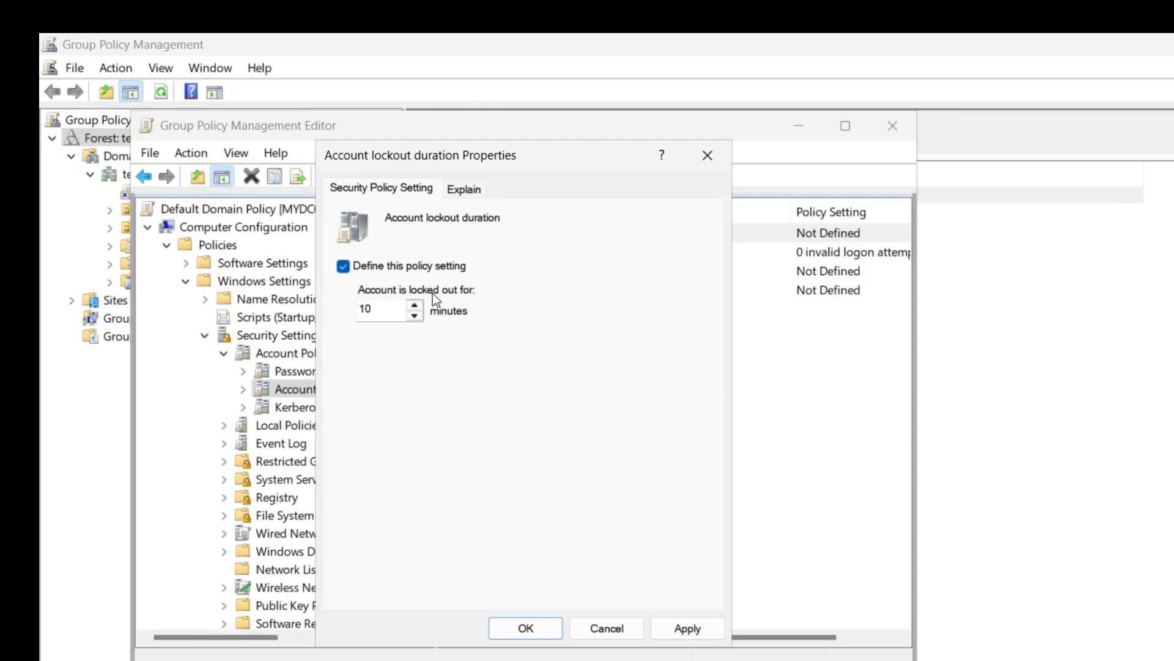
{"action": "double_click", "coordinate": [376, 310]}
{"action": "type", "text": "15"}
{"action": "left_click", "coordinate": [687, 627]}
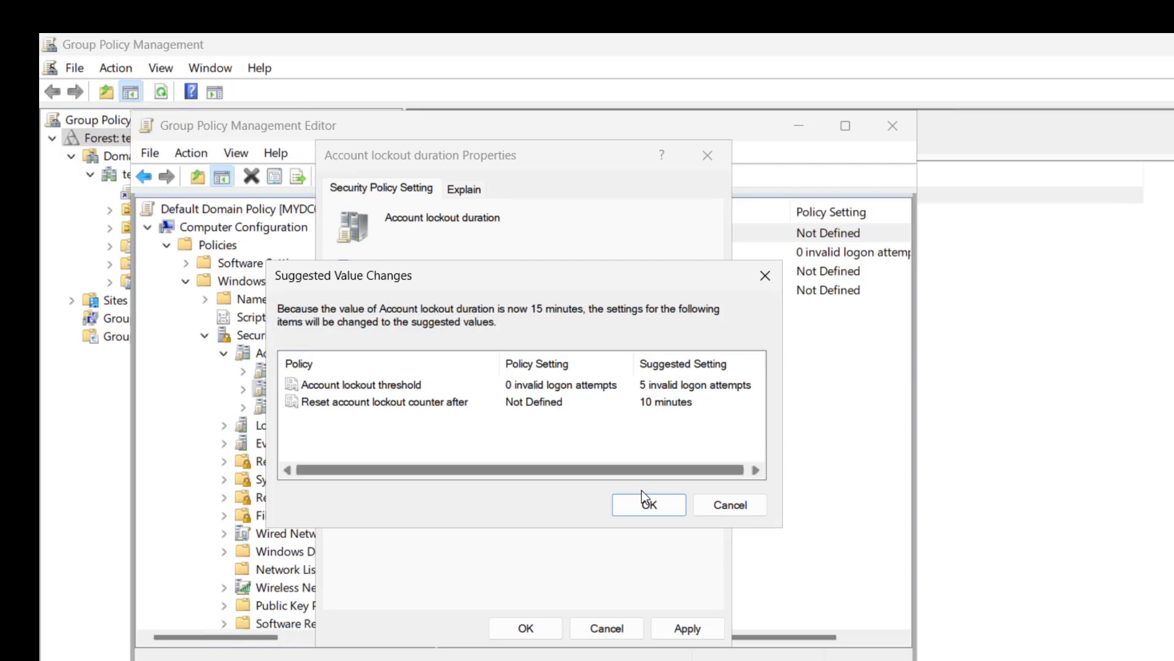
{"action": "left_click", "coordinate": [640, 507]}
{"action": "left_click", "coordinate": [686, 628]}
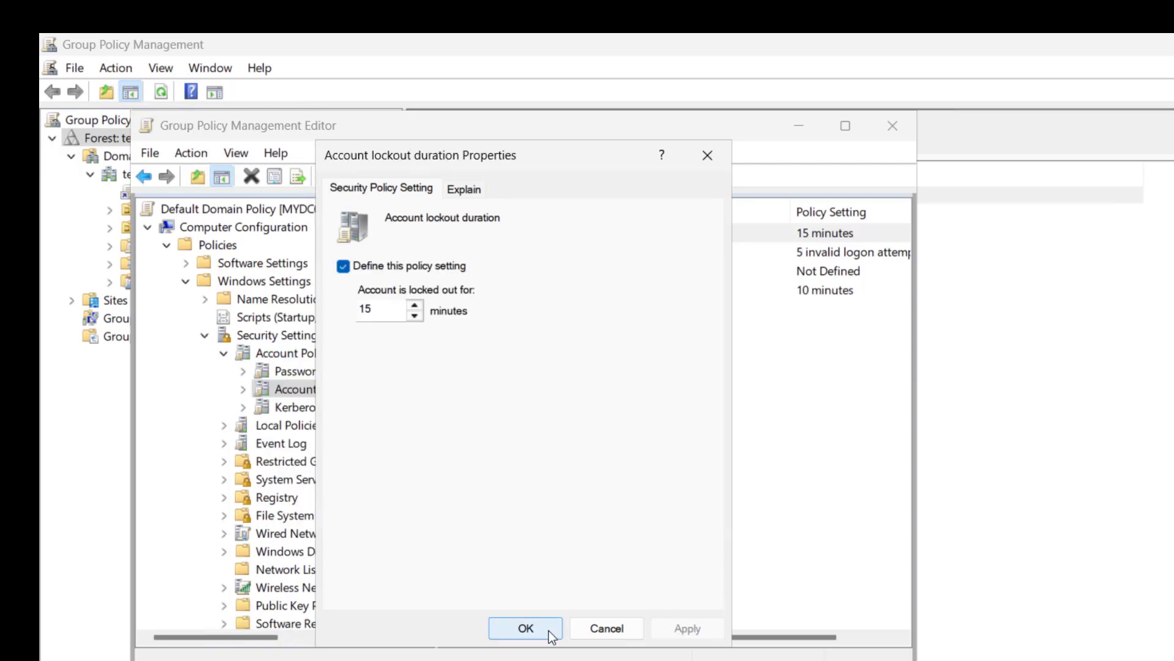
{"action": "left_click", "coordinate": [526, 628]}
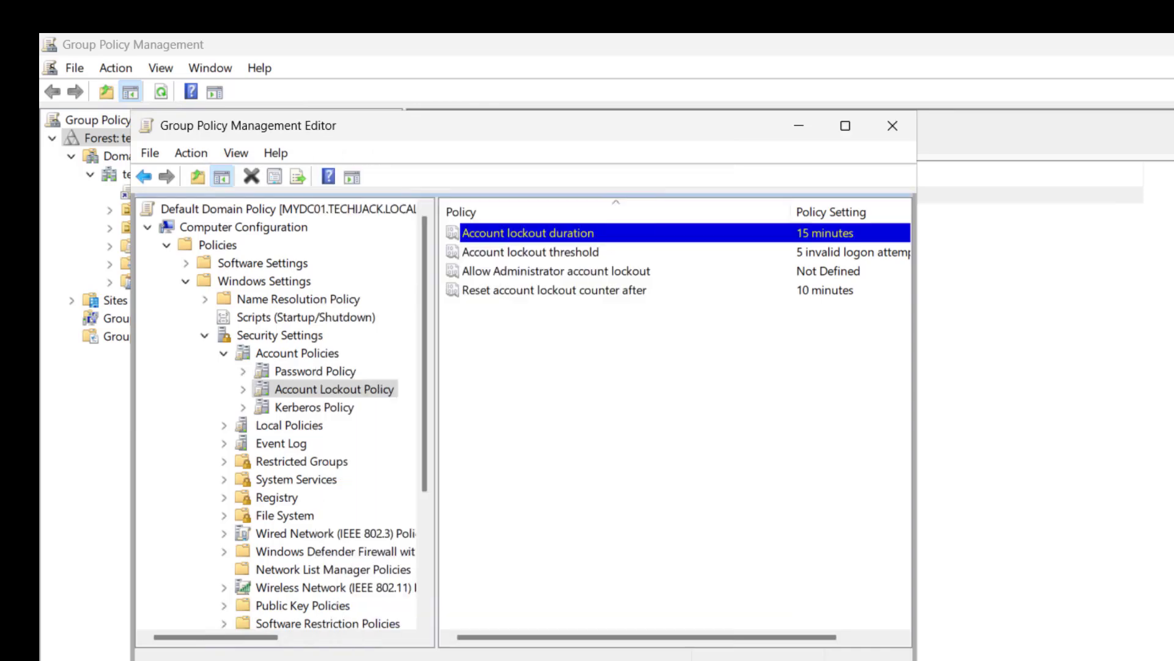
- Confirm the 5-attempt lockout threshold and enable administrator account lockout
{"action": "double_click", "coordinate": [507, 252]}
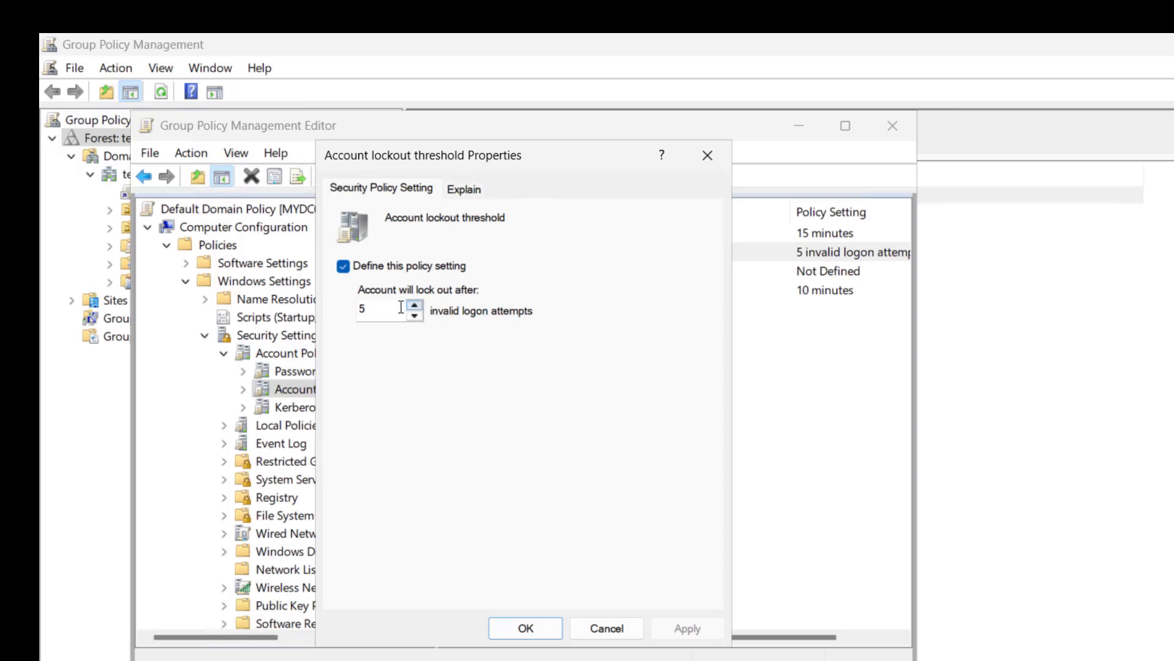
{"action": "left_click", "coordinate": [518, 632]}
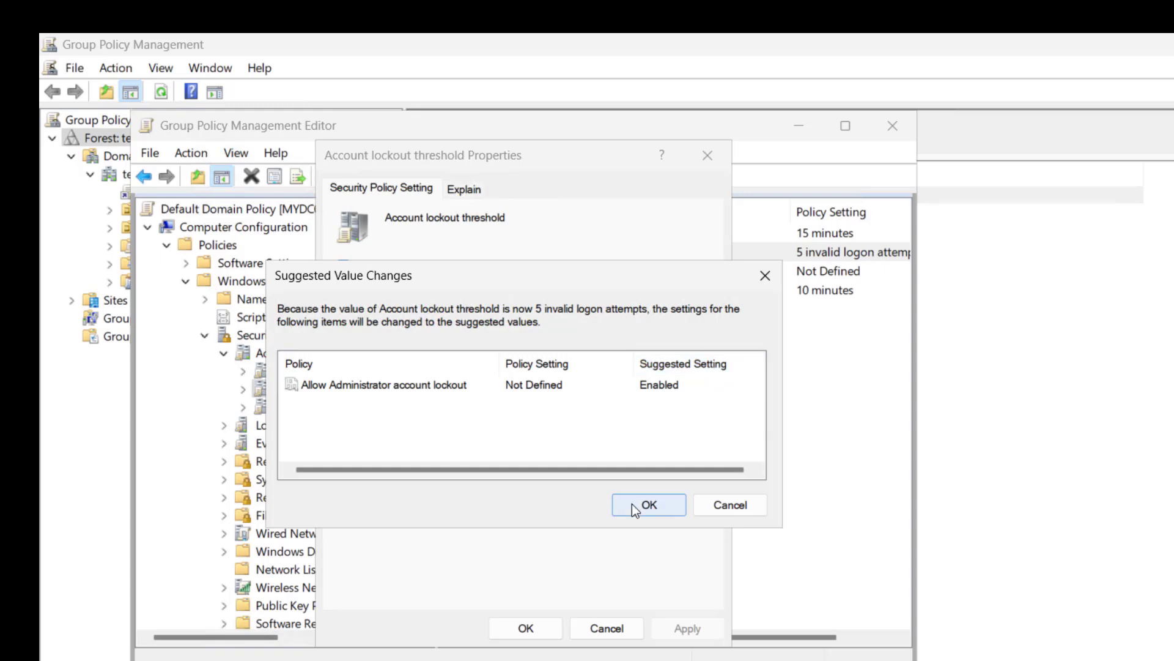
{"action": "left_click", "coordinate": [648, 504]}
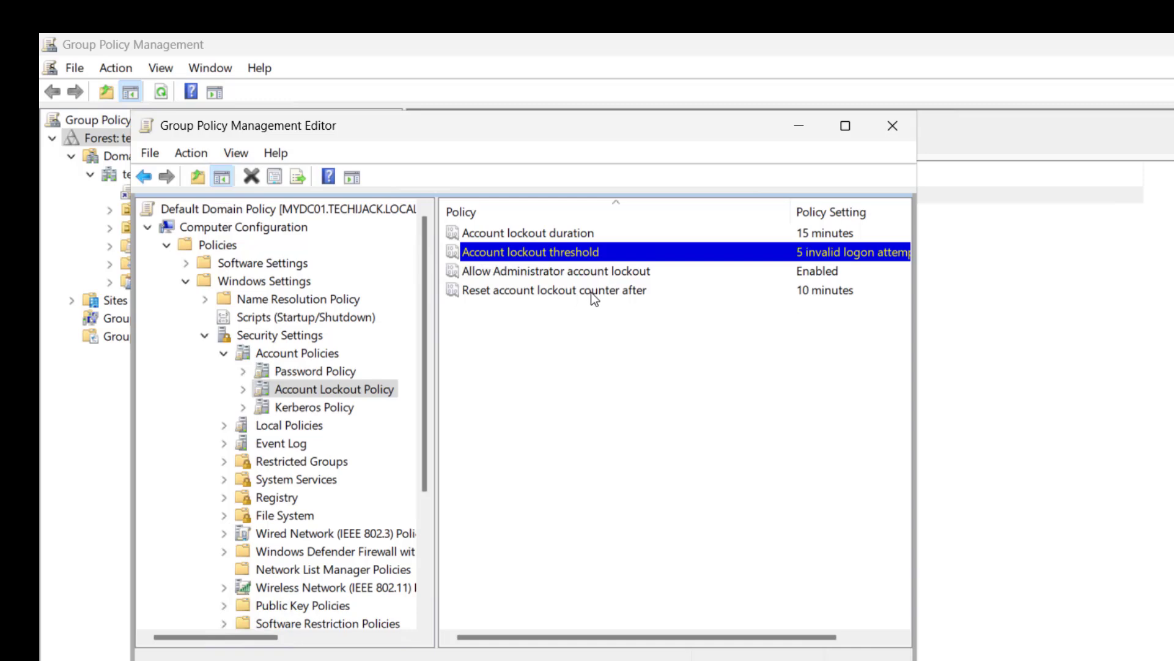
- Set the lockout counter reset to 15 minutes and close the policy editor
{"action": "double_click", "coordinate": [592, 292]}
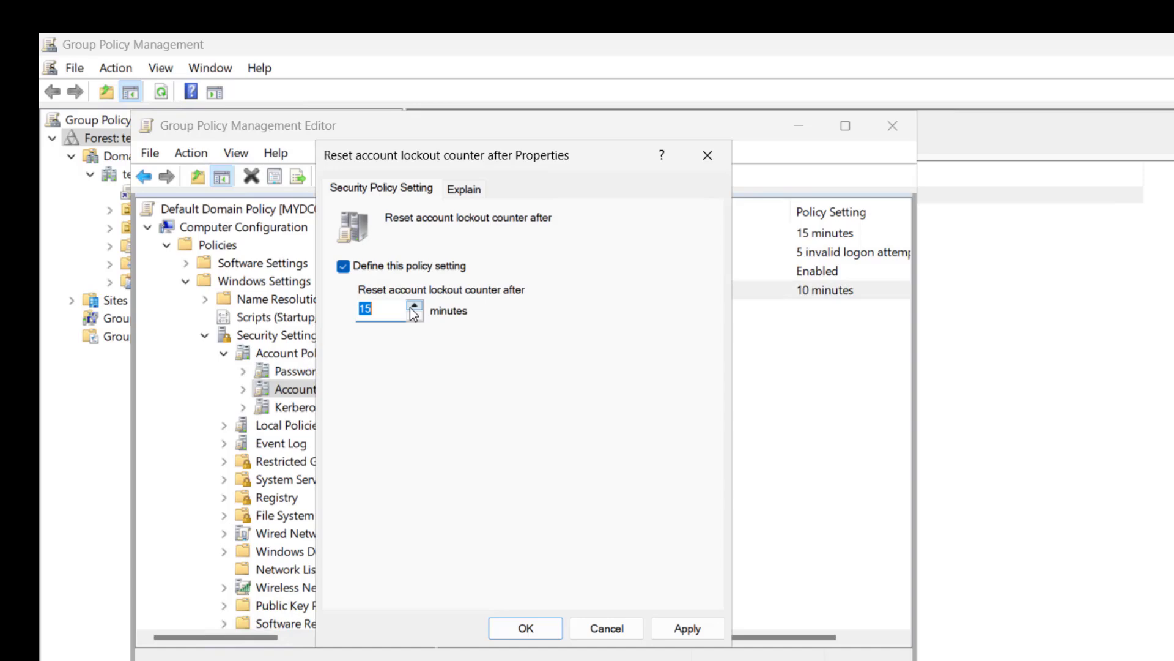
{"action": "left_click", "coordinate": [689, 627]}
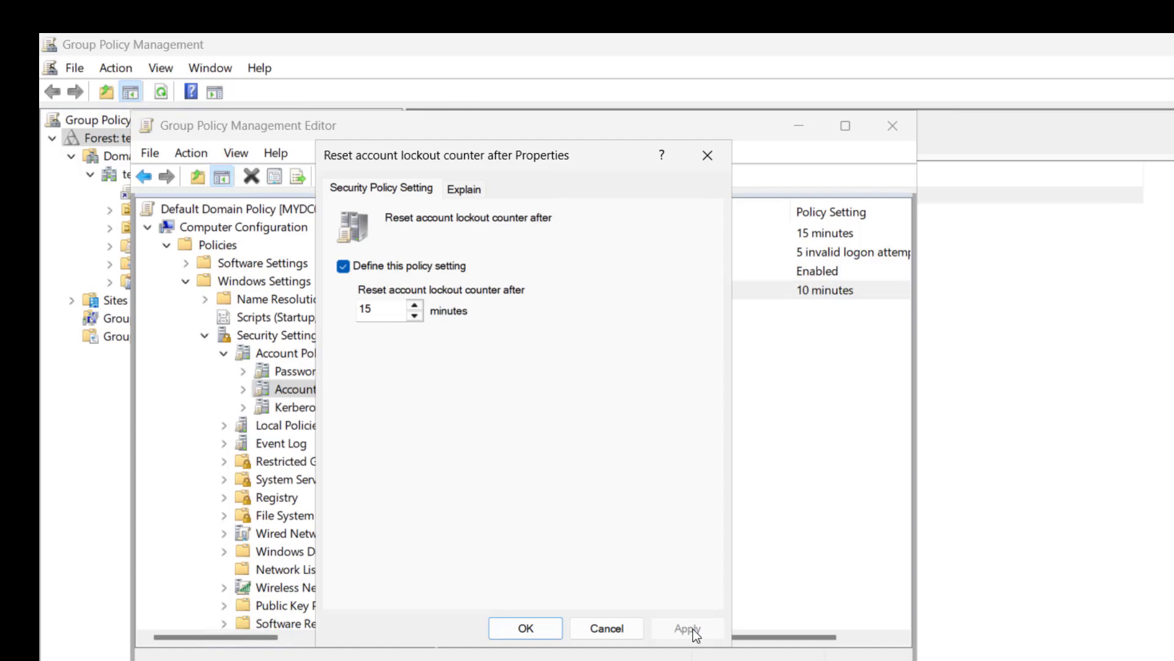
{"action": "left_click", "coordinate": [527, 628]}
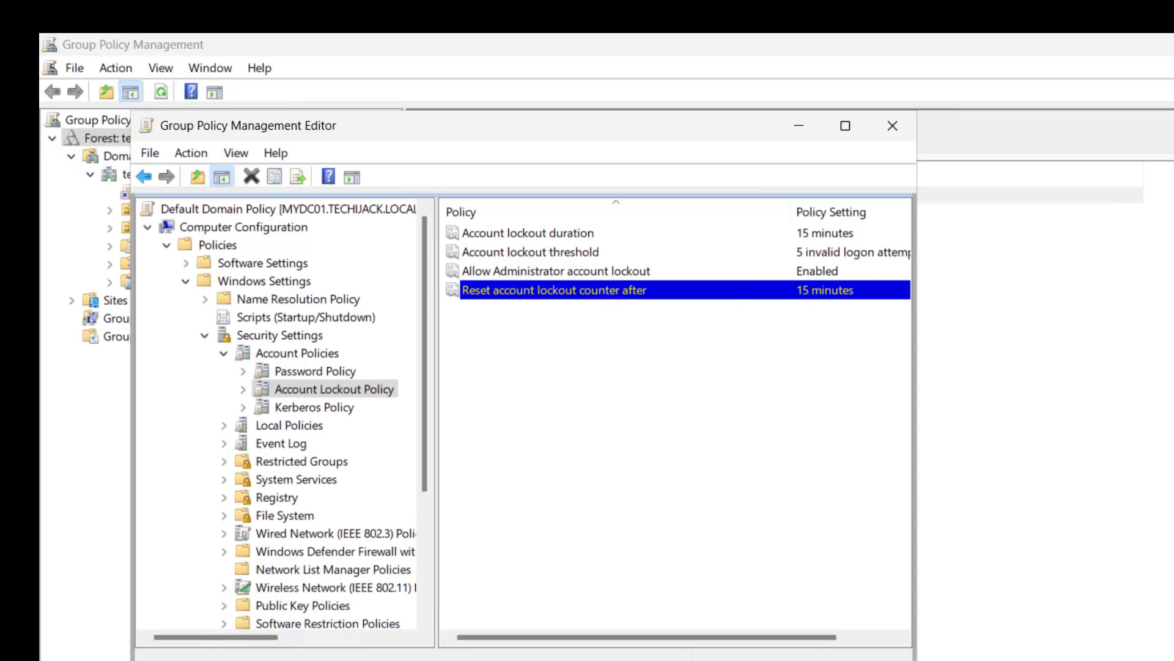
{"action": "left_click", "coordinate": [891, 126]}
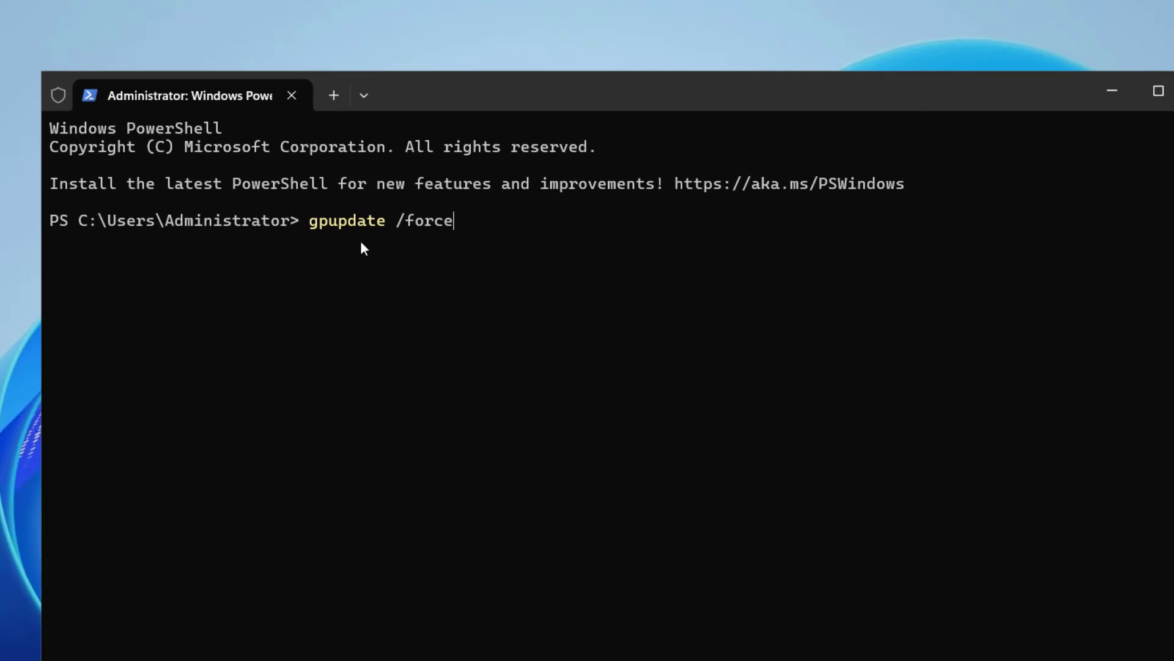
- Run gpupdate /force on the server, then on the client
{"action": "key", "text": "Return"}
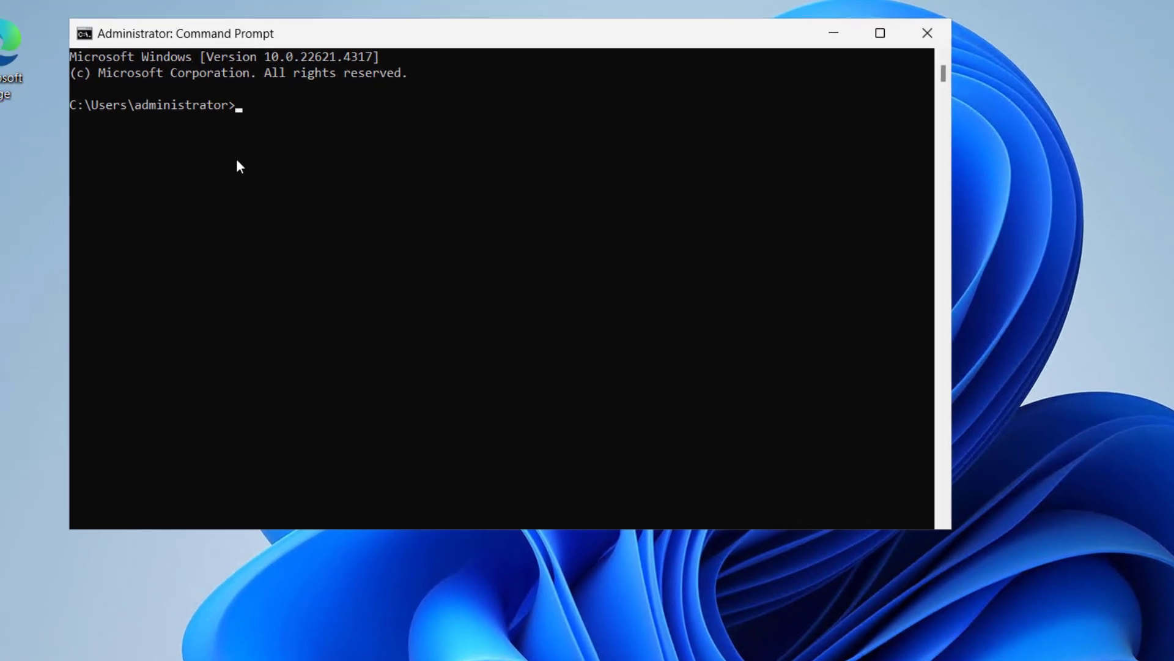
{"action": "type", "text": "gpupdate /force"}
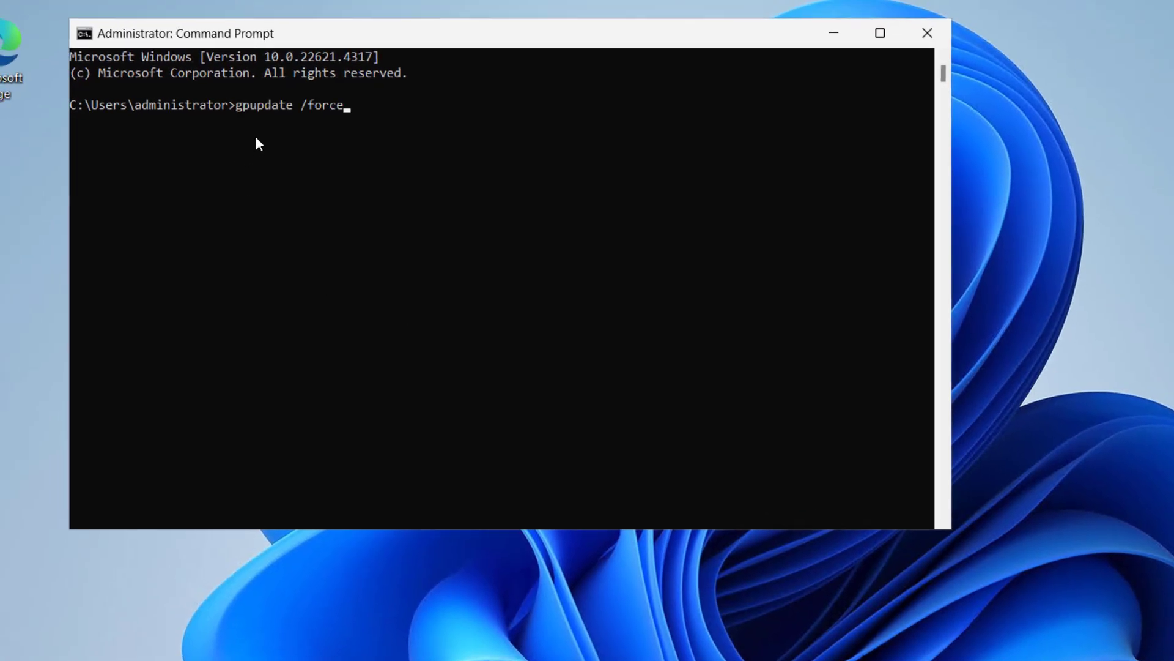
{"action": "key", "text": "Return"}
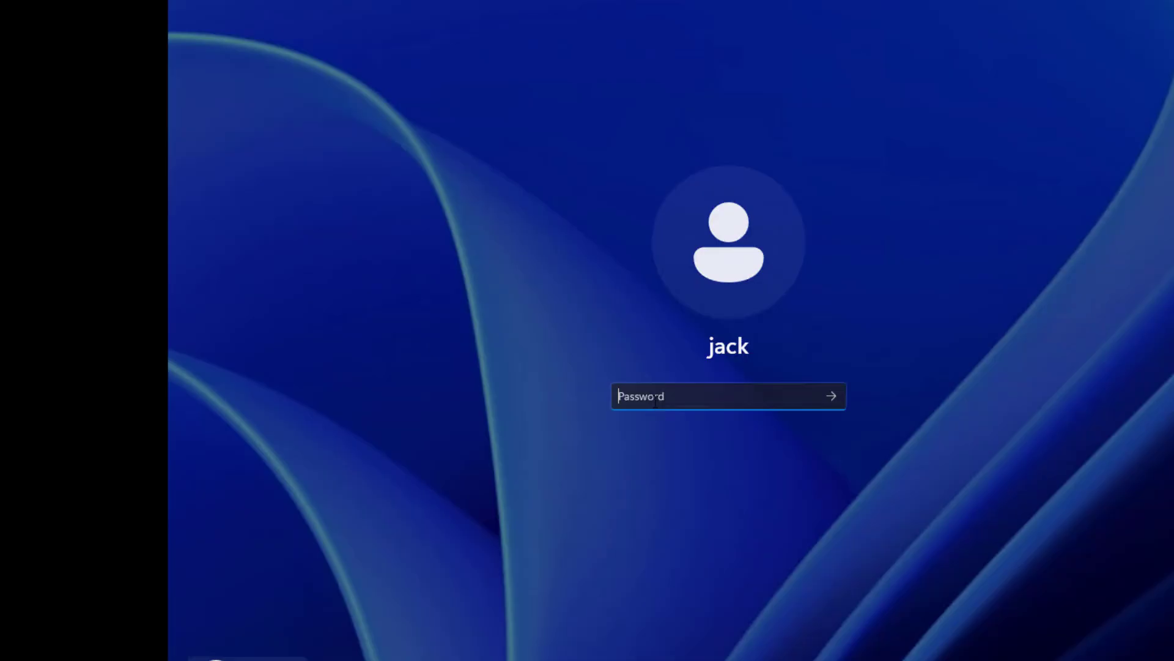
{"action": "type", "text": "••"}
{"action": "type", "text": "•"}
- Submit wrong passwords for jack repeatedly, dismissing each incorrect-password error
{"action": "key", "text": "Return"}
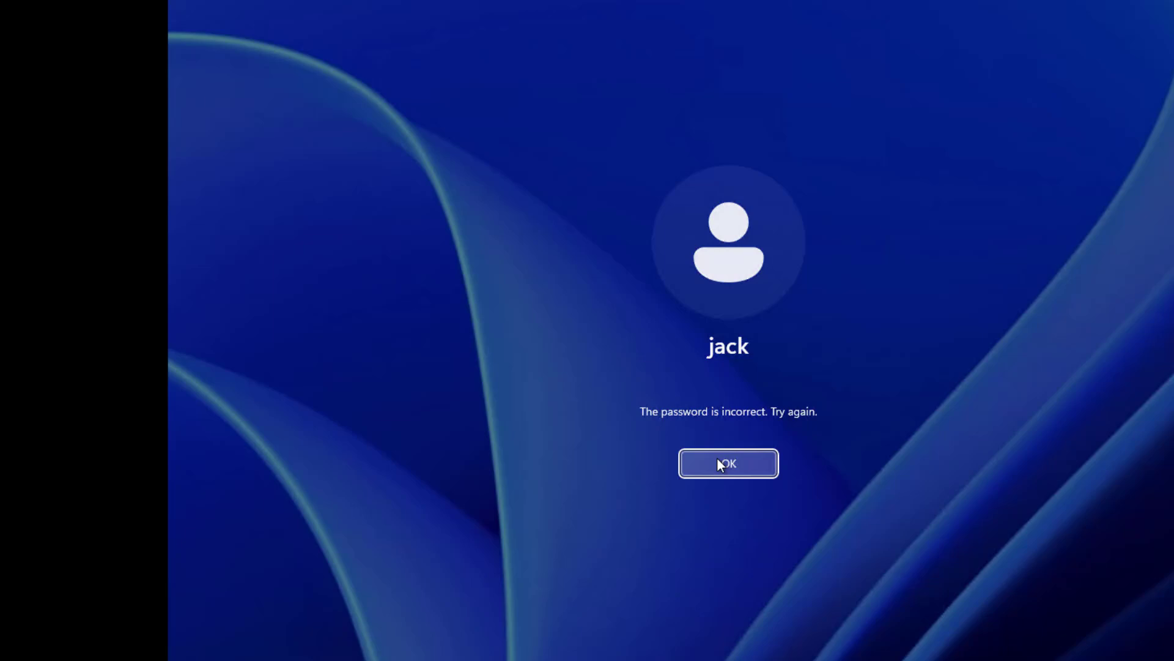
{"action": "left_click", "coordinate": [724, 459]}
{"action": "type", "text": "••••"}
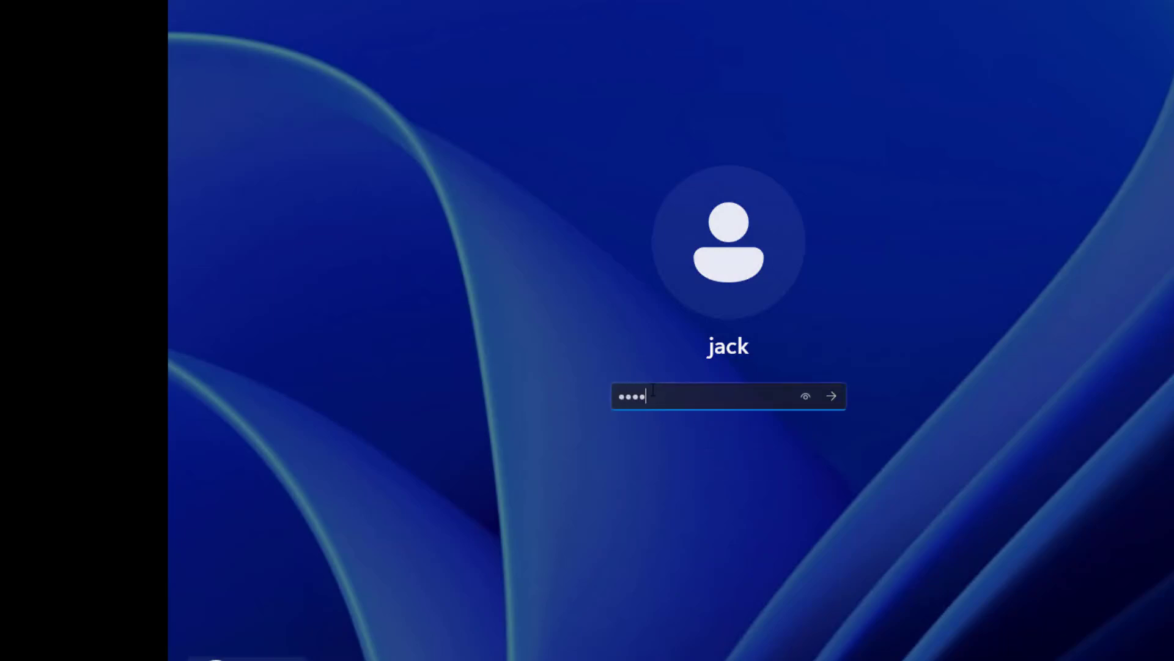
{"action": "key", "text": "Return"}
{"action": "left_click", "coordinate": [724, 467]}
{"action": "type", "text": "•"}
{"action": "type", "text": "••"}
{"action": "key", "text": "Return"}
{"action": "key", "text": "Return"}
{"action": "type", "text": "•••"}
{"action": "key", "text": "Return"}
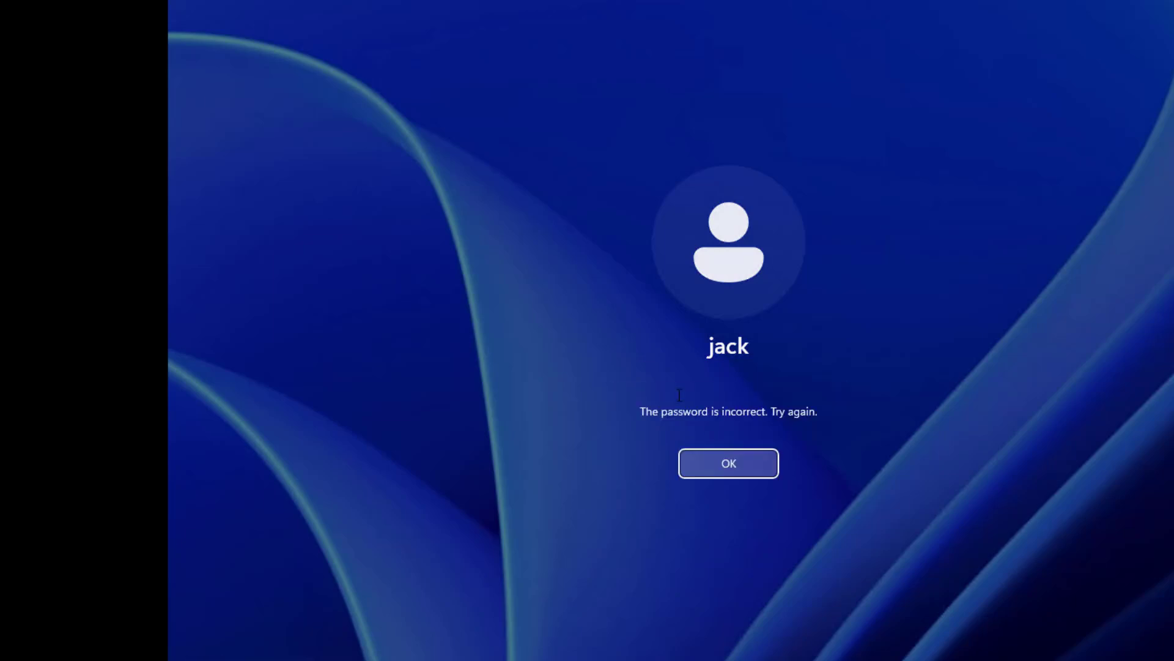
{"action": "left_click", "coordinate": [718, 465]}
{"action": "type", "text": "••••"}
{"action": "key", "text": "Return"}
{"action": "left_click", "coordinate": [696, 482]}
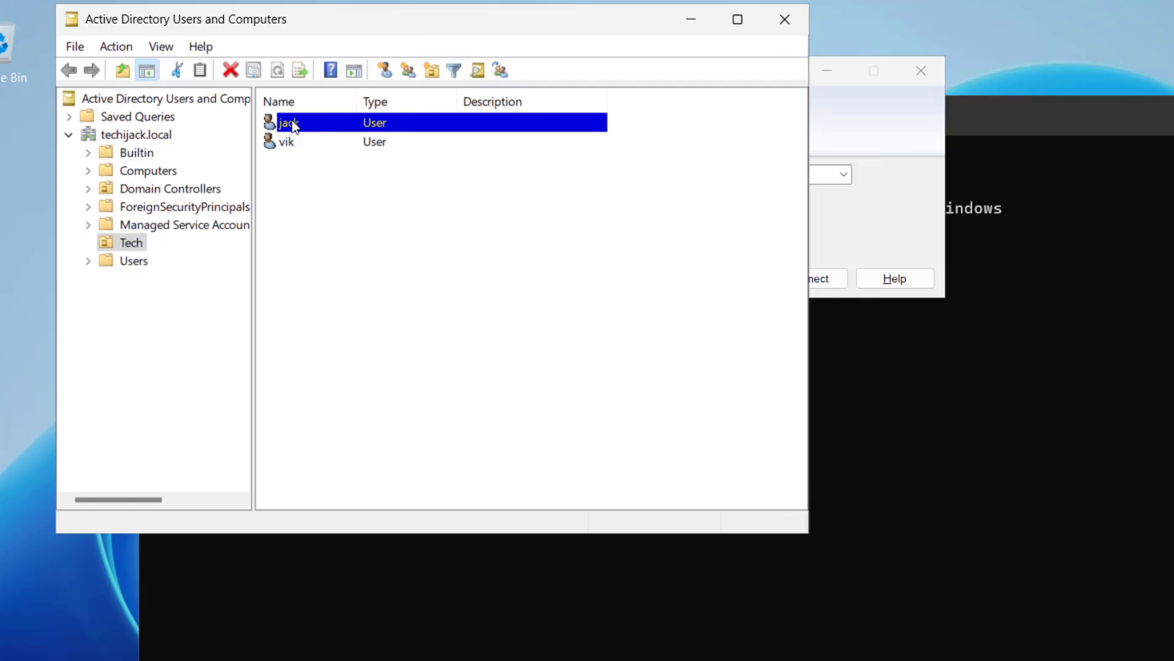
- Tick Unlock account on jack's Account properties and apply it
{"action": "right_click", "coordinate": [292, 125]}
{"action": "left_click", "coordinate": [385, 404]}
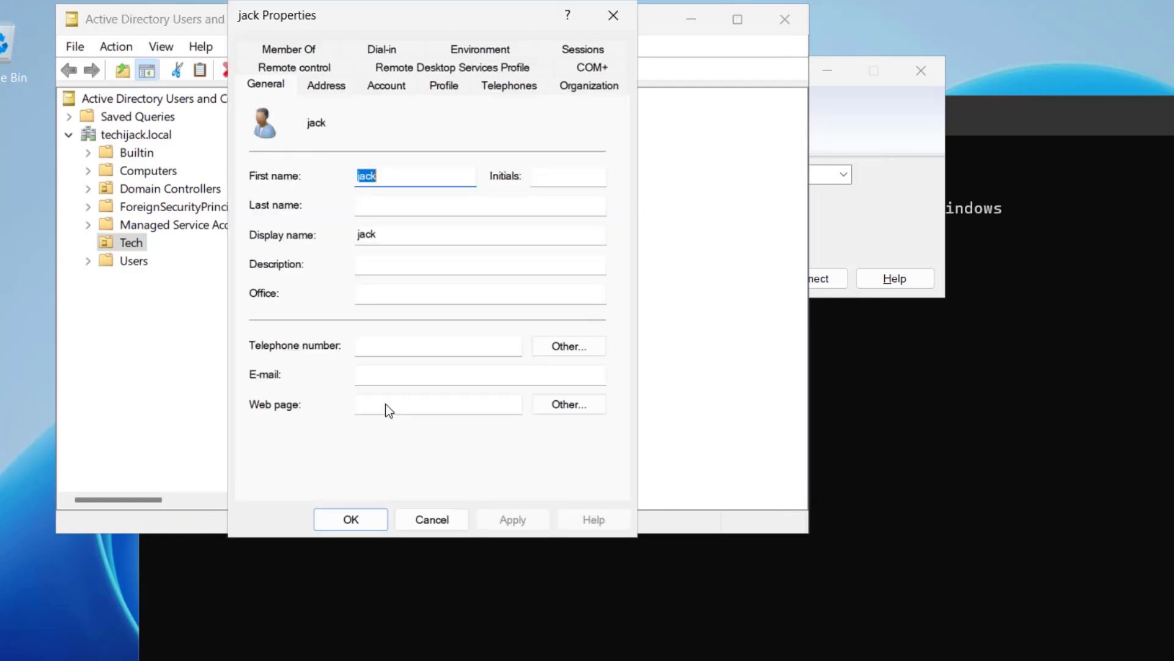
{"action": "left_click", "coordinate": [387, 86]}
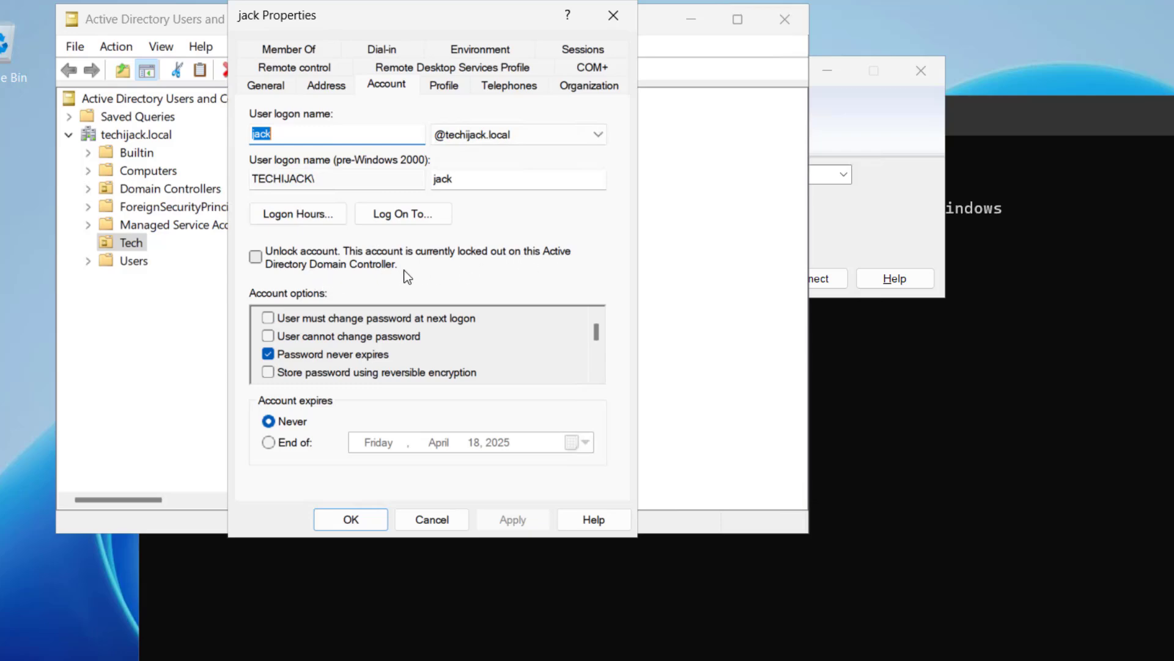
{"action": "left_click", "coordinate": [256, 256]}
{"action": "left_click", "coordinate": [513, 519]}
{"action": "left_click", "coordinate": [351, 520]}
- Reopen jack's Account properties to verify the unlock, then close them
{"action": "right_click", "coordinate": [291, 127]}
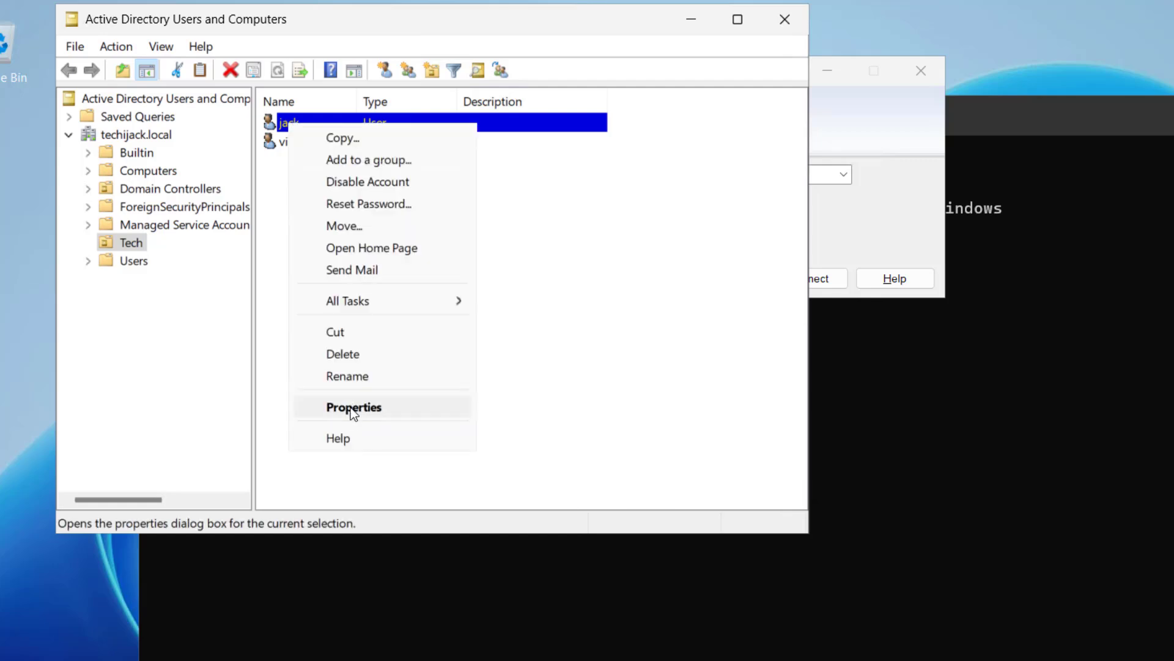
{"action": "left_click", "coordinate": [352, 406]}
{"action": "left_click", "coordinate": [386, 85]}
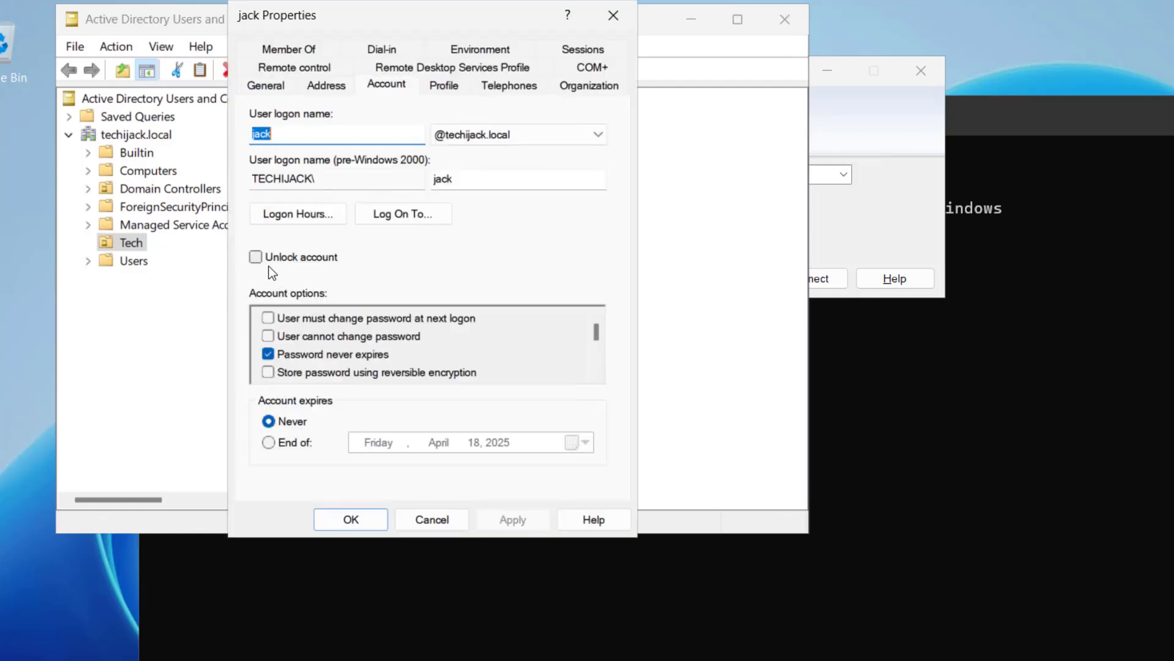
{"action": "left_click", "coordinate": [419, 518]}
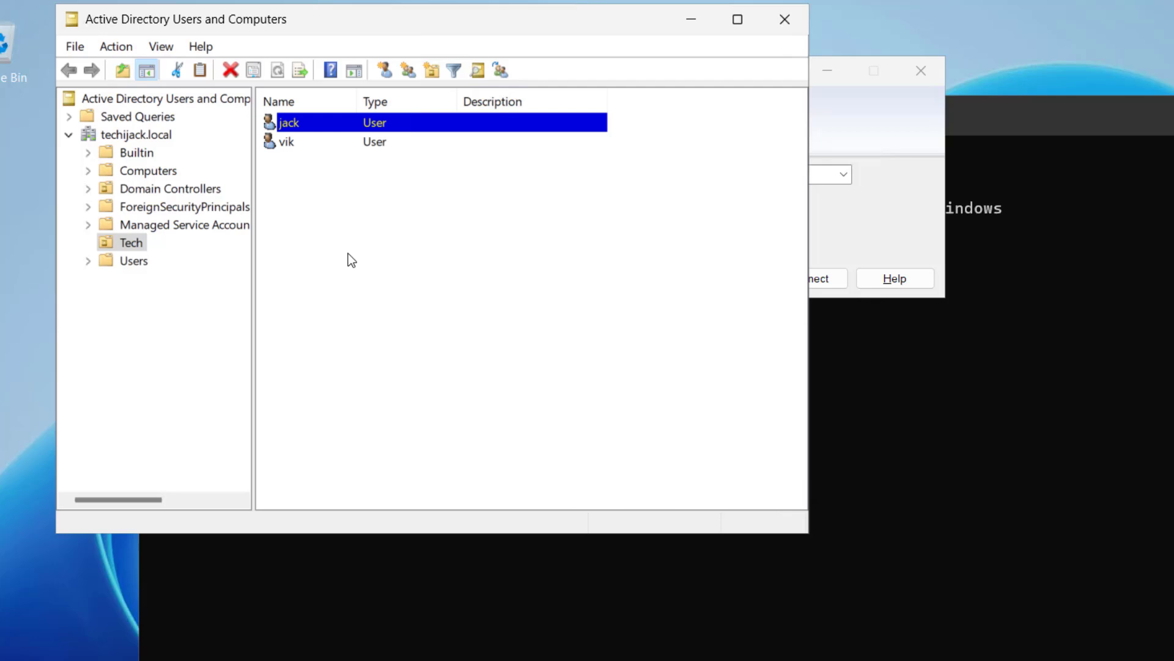
{"action": "right_click", "coordinate": [292, 122]}
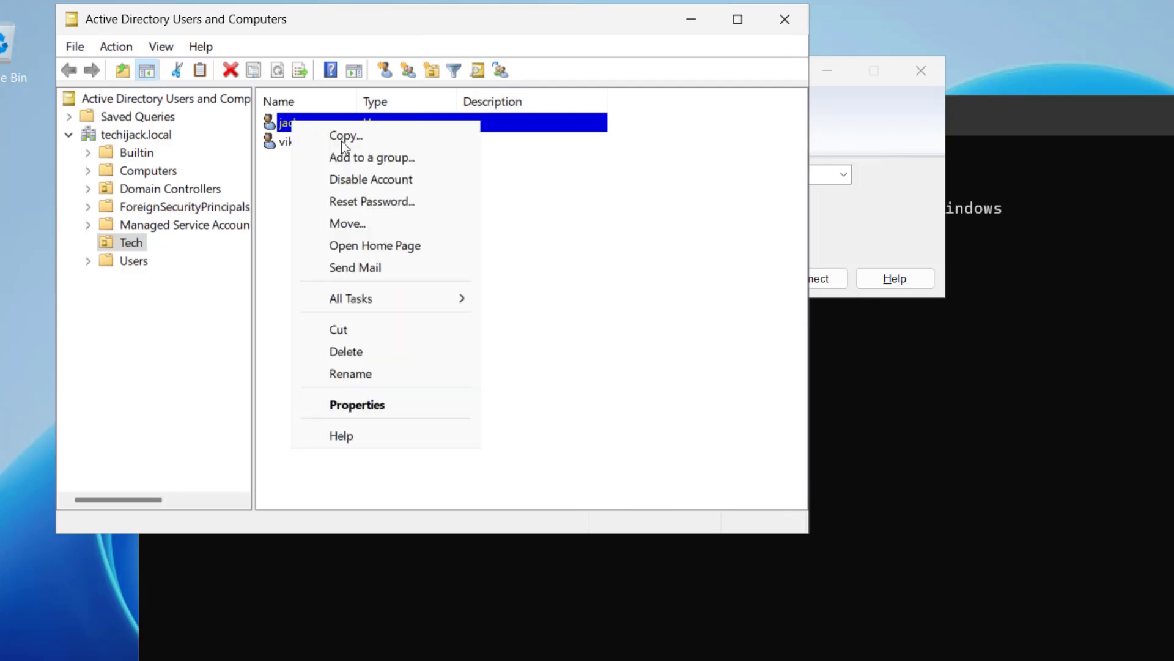
{"action": "left_click", "coordinate": [368, 202]}
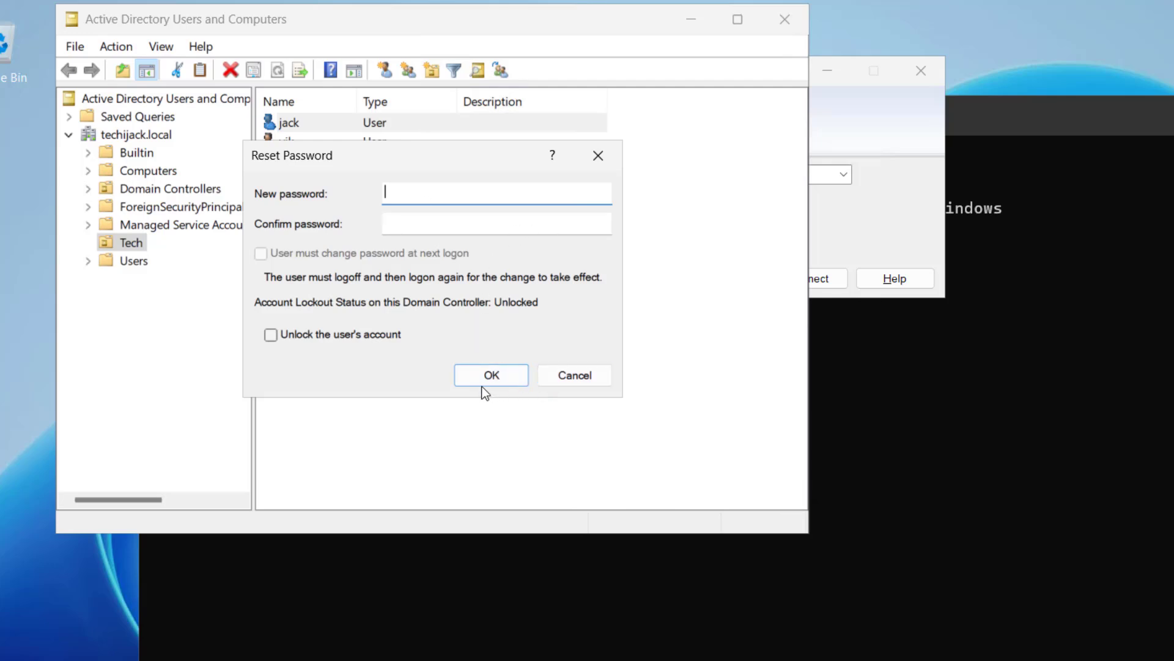
{"action": "left_click", "coordinate": [566, 377]}
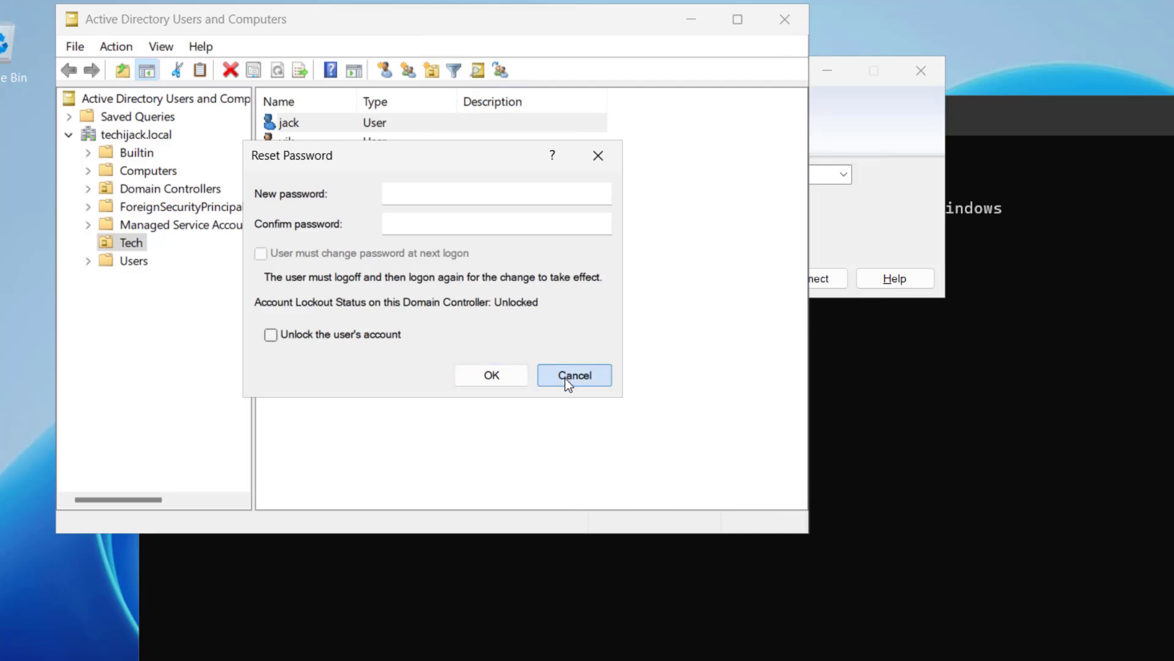
{"action": "left_click", "coordinate": [567, 377]}
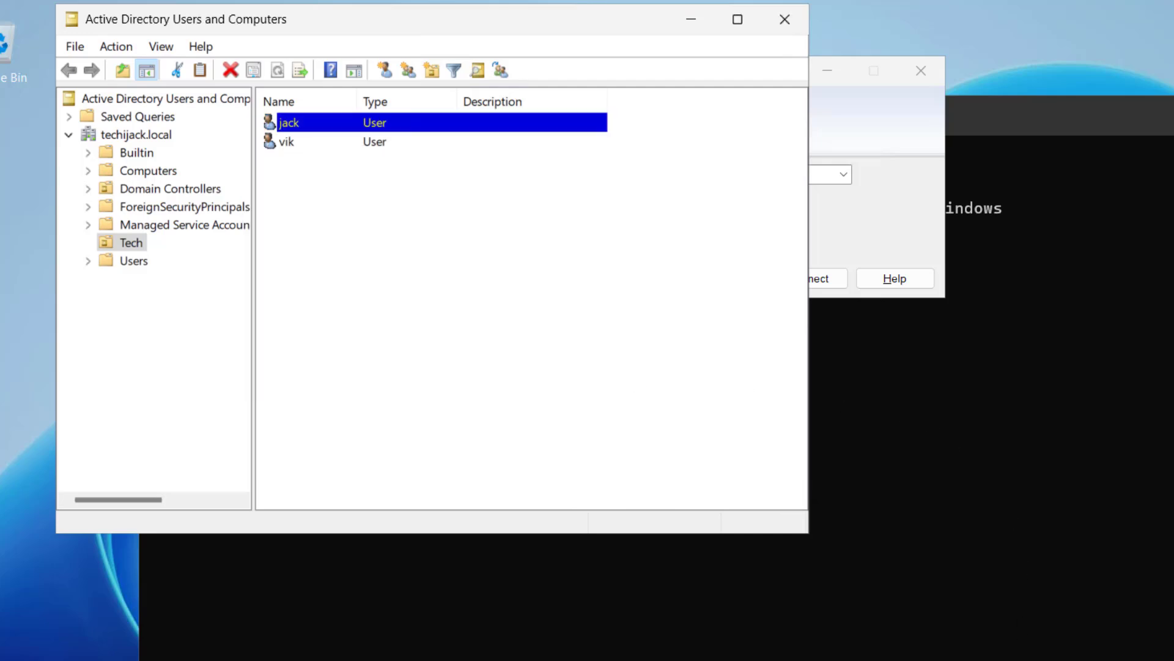
- Attempt jack's remote sign-in and dismiss the missing Remote Desktop rights error
{"action": "left_click", "coordinate": [688, 20]}
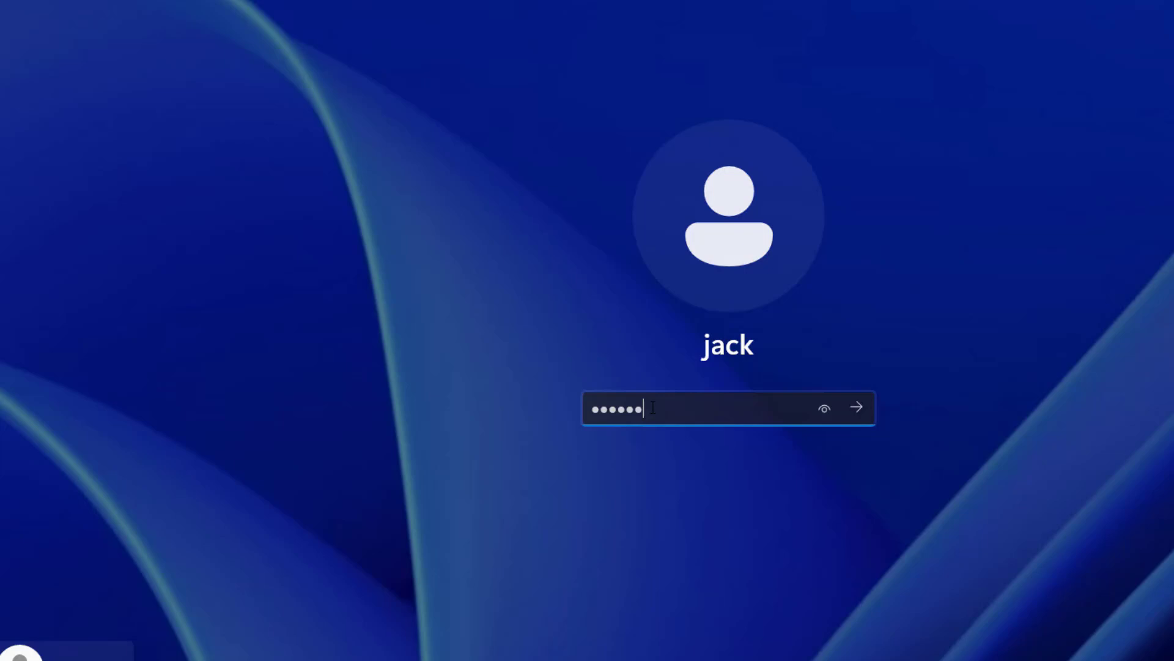
{"action": "key", "text": "Return"}
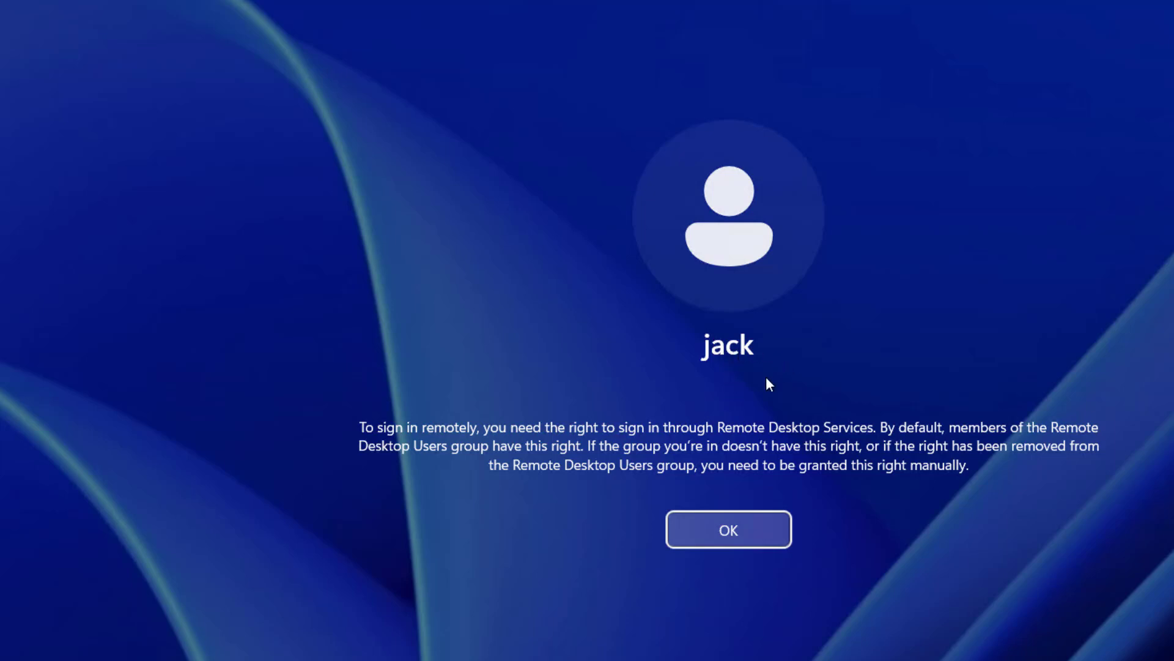
{"action": "left_click", "coordinate": [727, 525]}
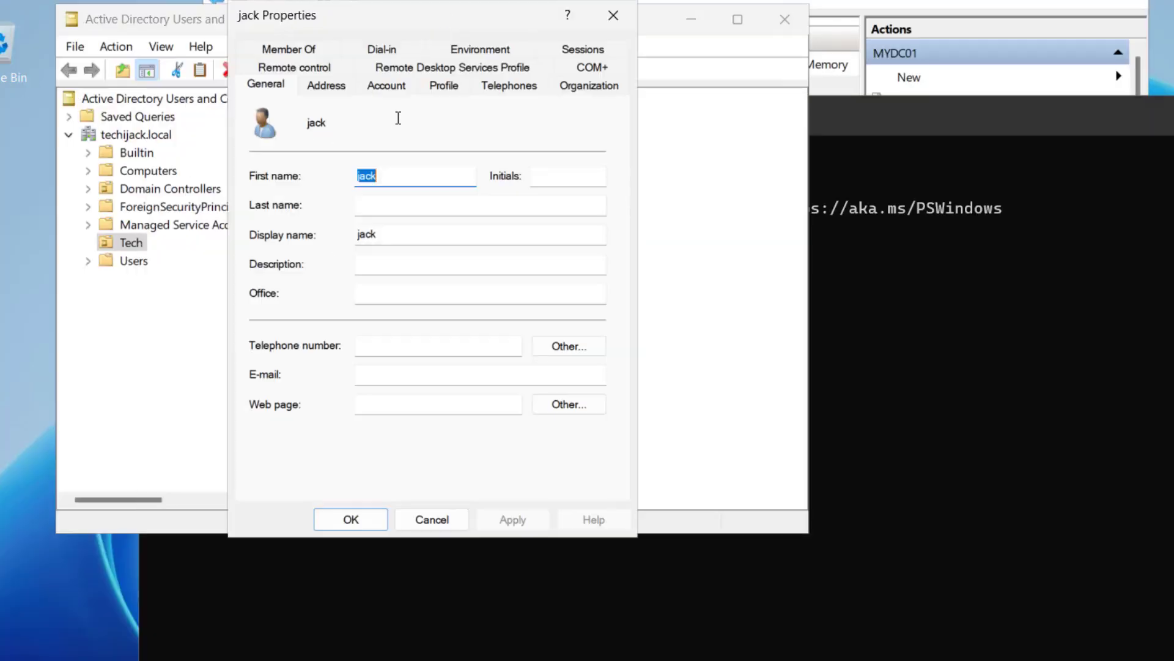
- Search all domain groups from jack's Member Of list to add one
{"action": "left_click", "coordinate": [289, 50]}
{"action": "left_click", "coordinate": [284, 327]}
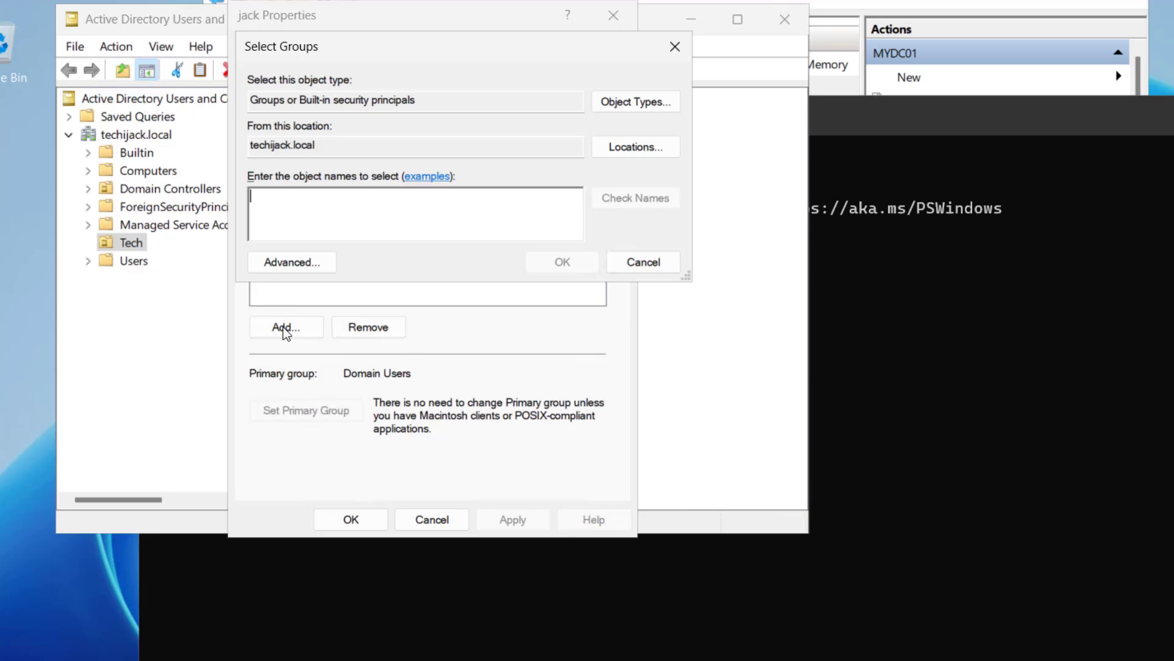
{"action": "left_click", "coordinate": [276, 266]}
{"action": "left_click", "coordinate": [709, 265]}
{"action": "scroll", "coordinate": [322, 559], "scroll_direction": "down", "scroll_amount": 10}
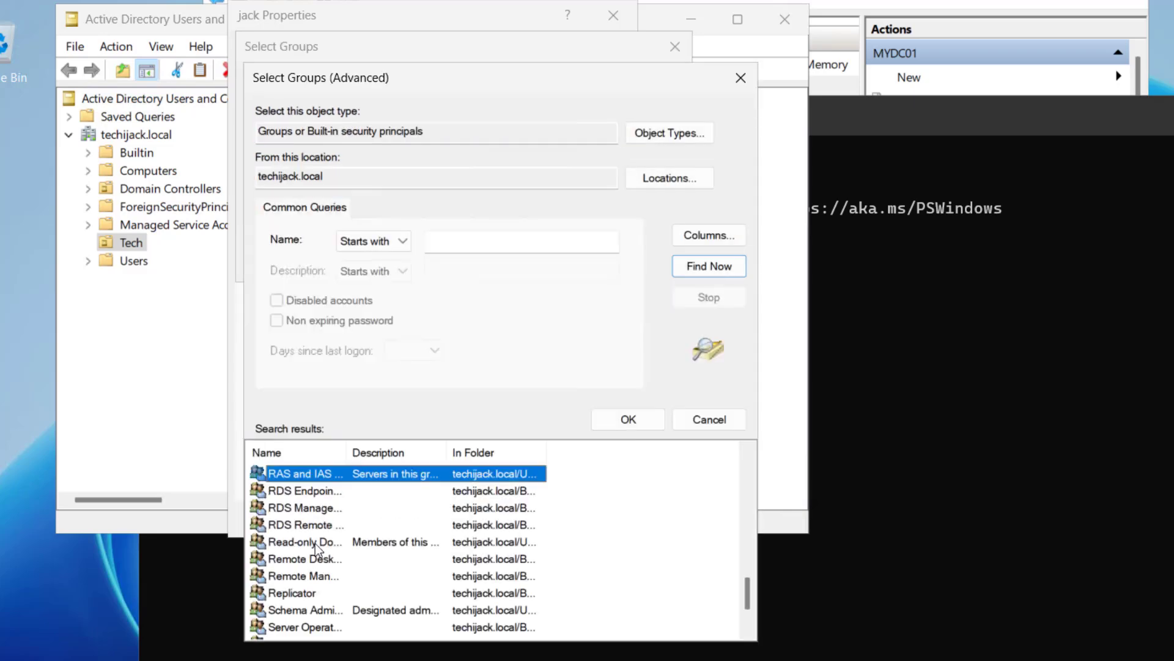
{"action": "left_click_drag", "start_coordinate": [348, 452], "coordinate": [390, 457]}
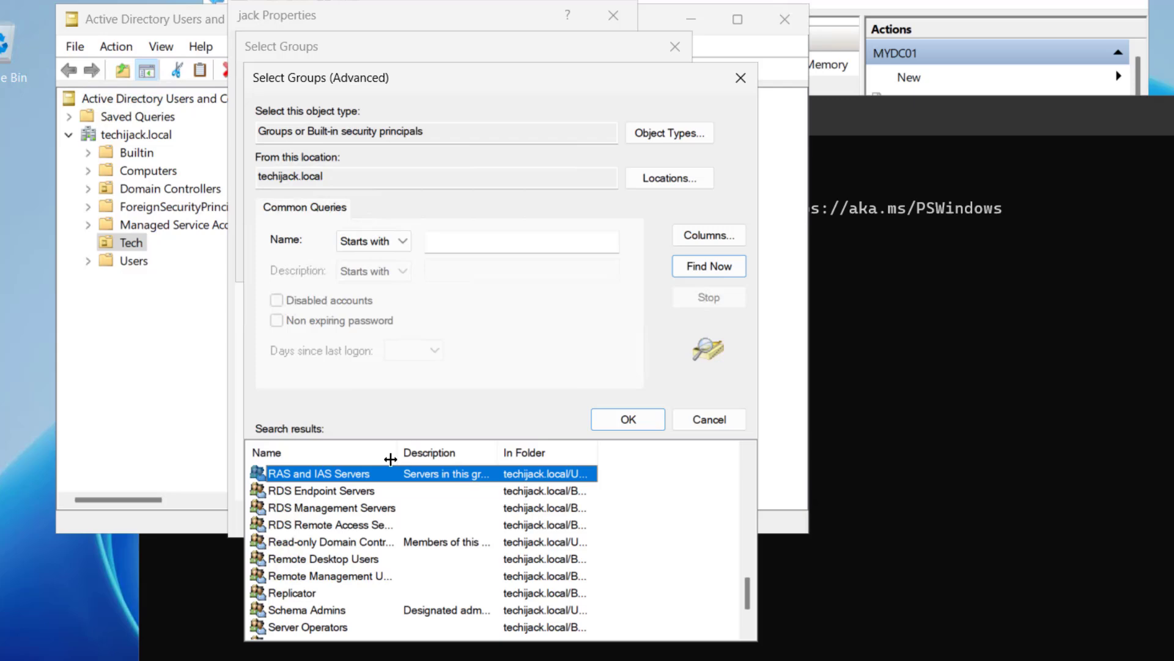
- Add jack to the Remote Desktop Users group and save his properties
{"action": "left_click", "coordinate": [337, 559]}
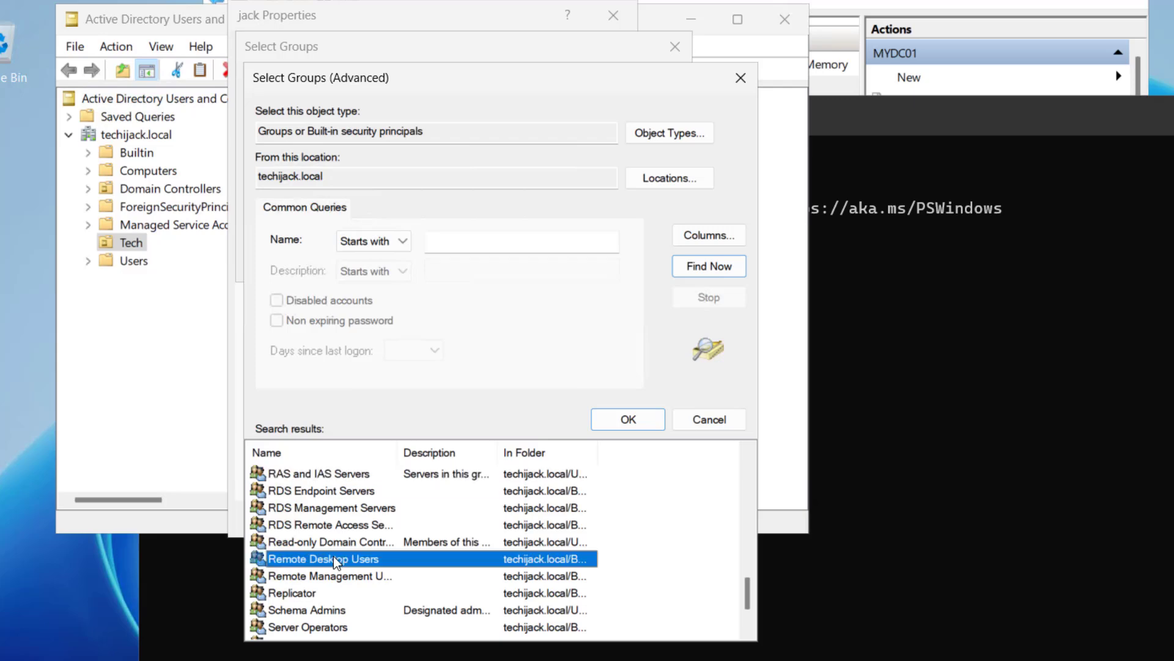
{"action": "left_click", "coordinate": [628, 417]}
{"action": "left_click", "coordinate": [559, 263]}
{"action": "left_click", "coordinate": [512, 519]}
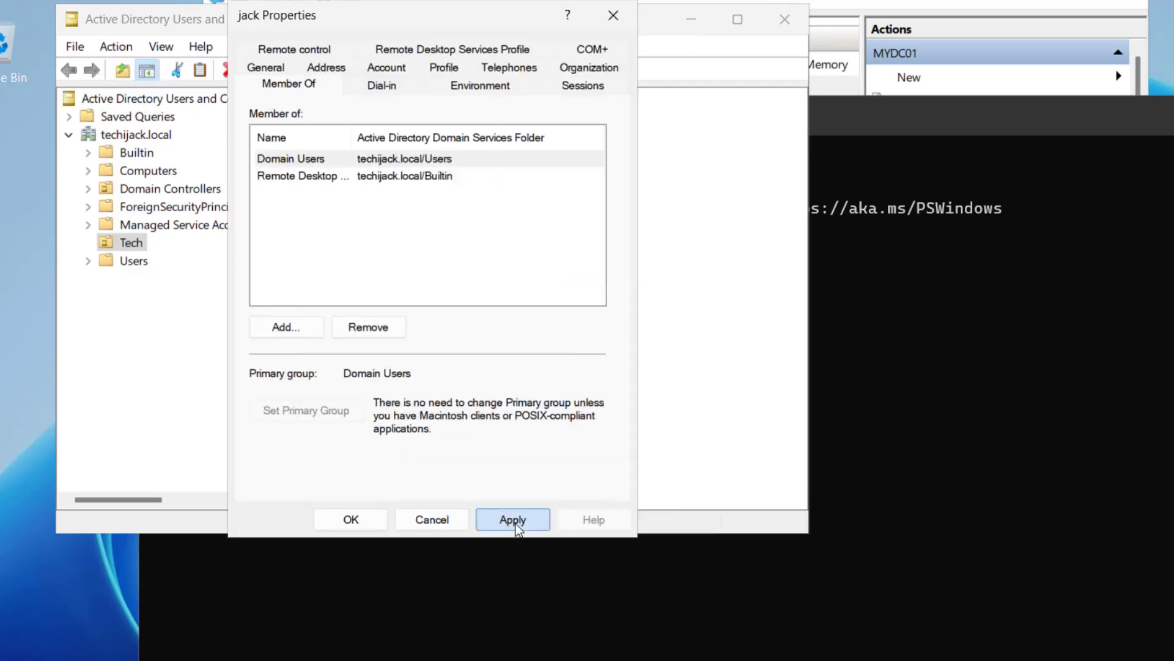
{"action": "left_click", "coordinate": [351, 519]}
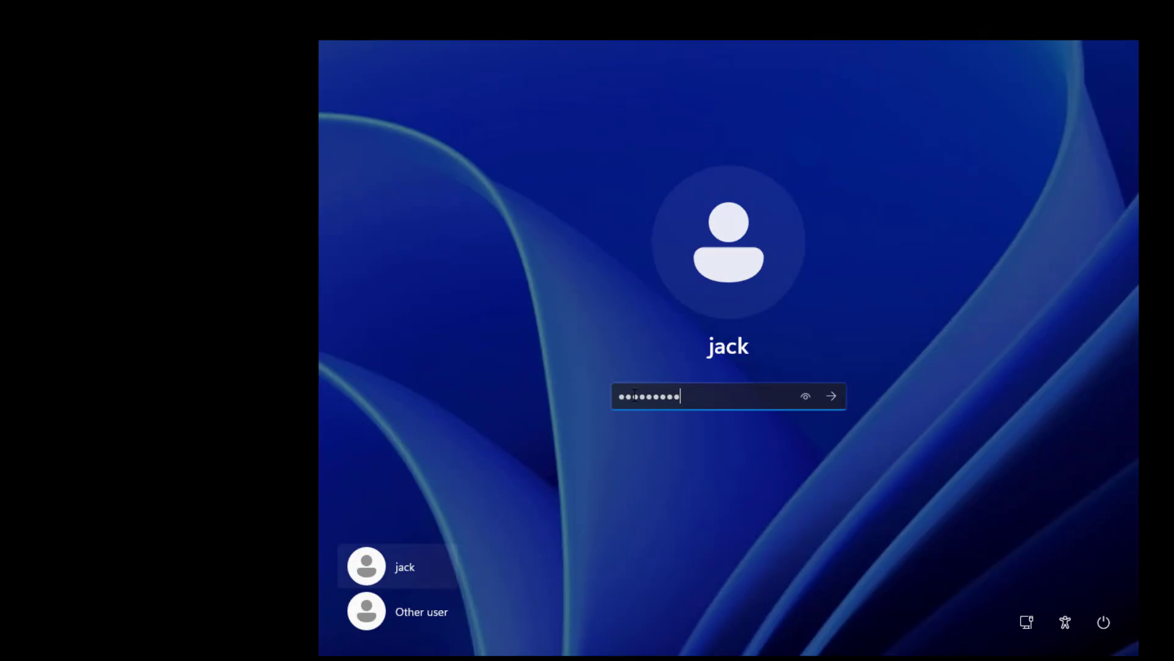
{"action": "type", "text": "•••"}
- Submit jack's password to complete the remote sign-in to the desktop
{"action": "key", "text": "Return"}
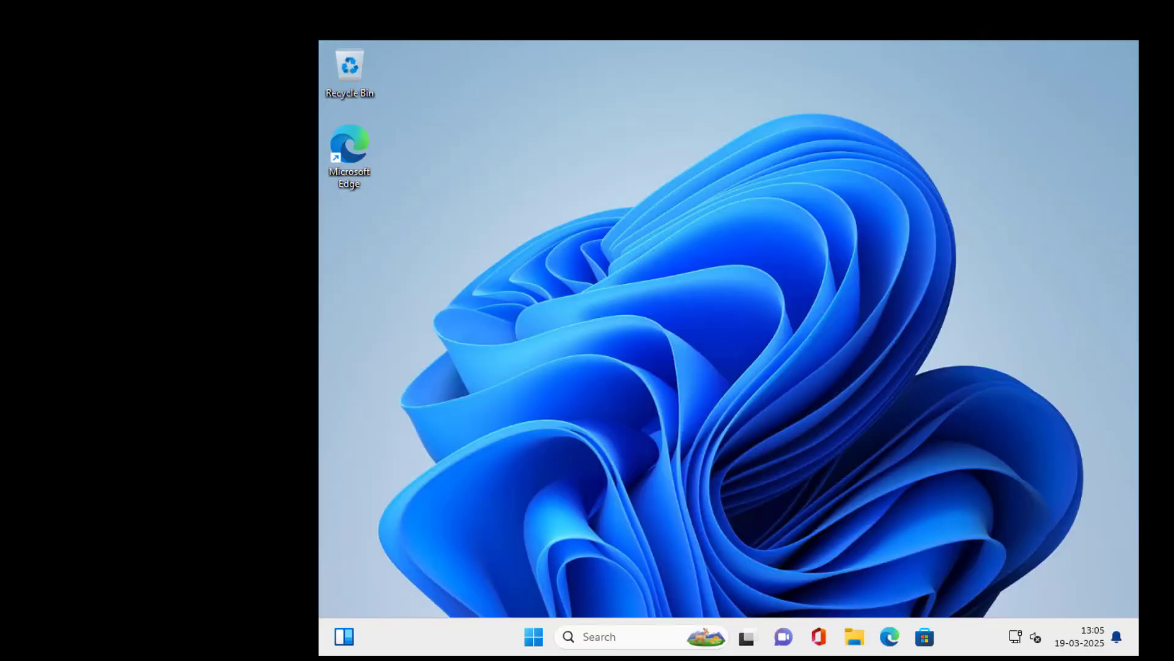